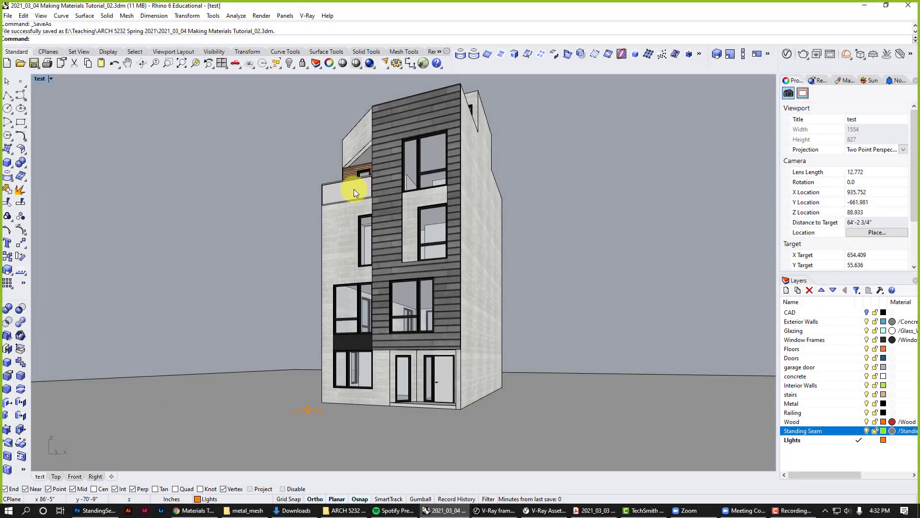
Step: Review the finished render, then close it to return to the model
{"action": "left_click", "coordinate": [497, 509]}
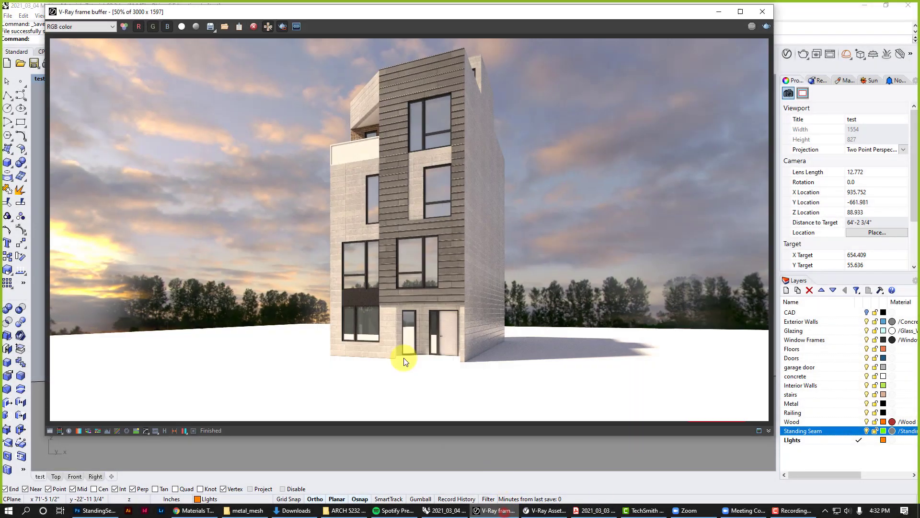
{"action": "scroll", "coordinate": [353, 146], "scroll_direction": "up", "scroll_amount": 2}
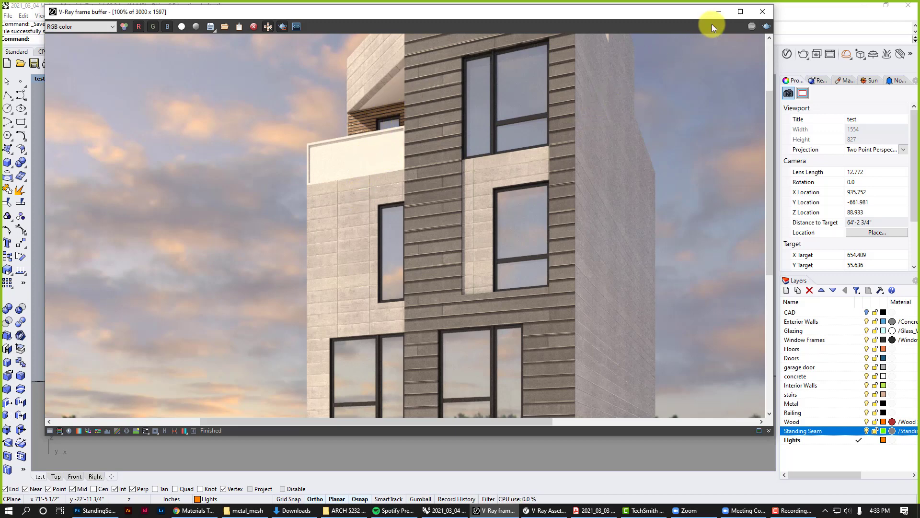
{"action": "left_click", "coordinate": [718, 12]}
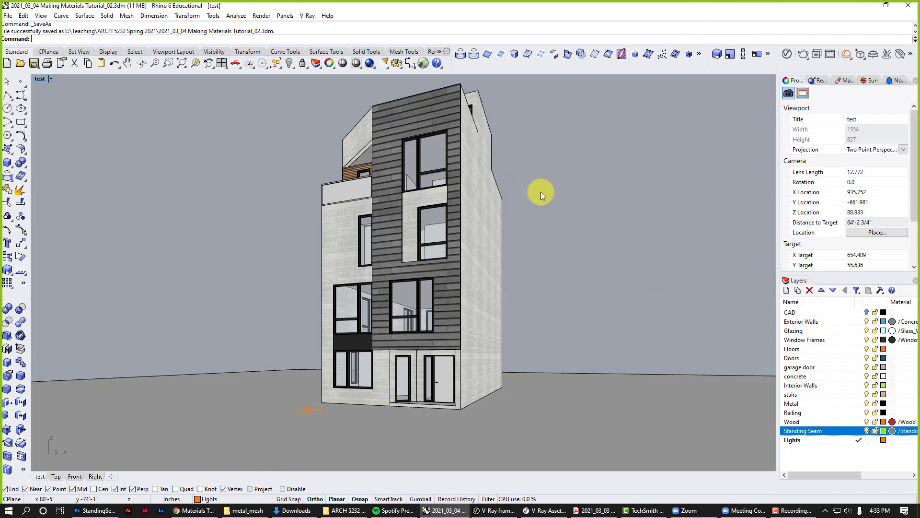
Step: In the V-Ray Asset Editor, add a Generic material and name it 'Perf Metal'
{"action": "left_click", "coordinate": [788, 54]}
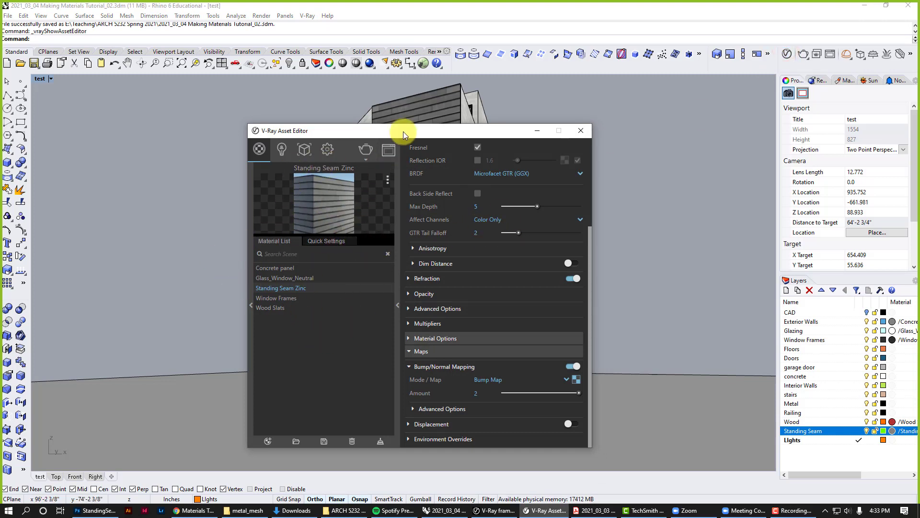
{"action": "left_click_drag", "start_coordinate": [404, 131], "coordinate": [367, 121]}
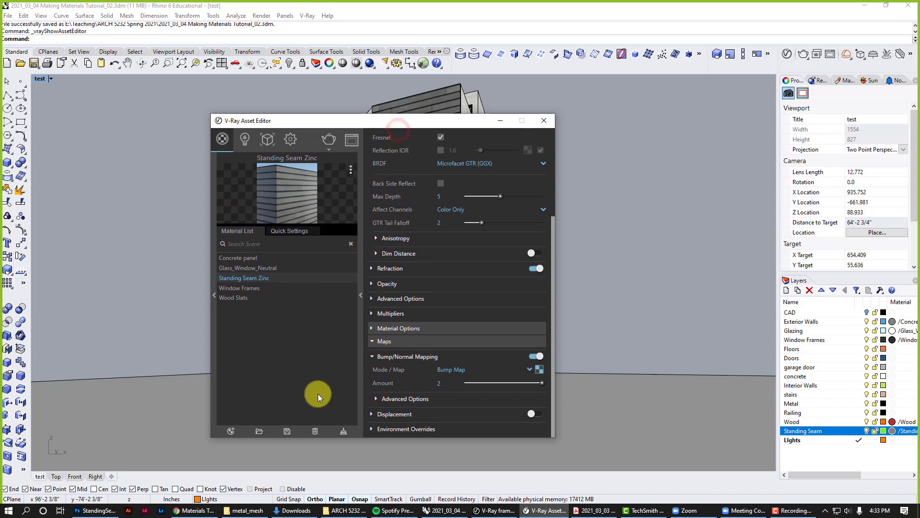
{"action": "left_click", "coordinate": [230, 431]}
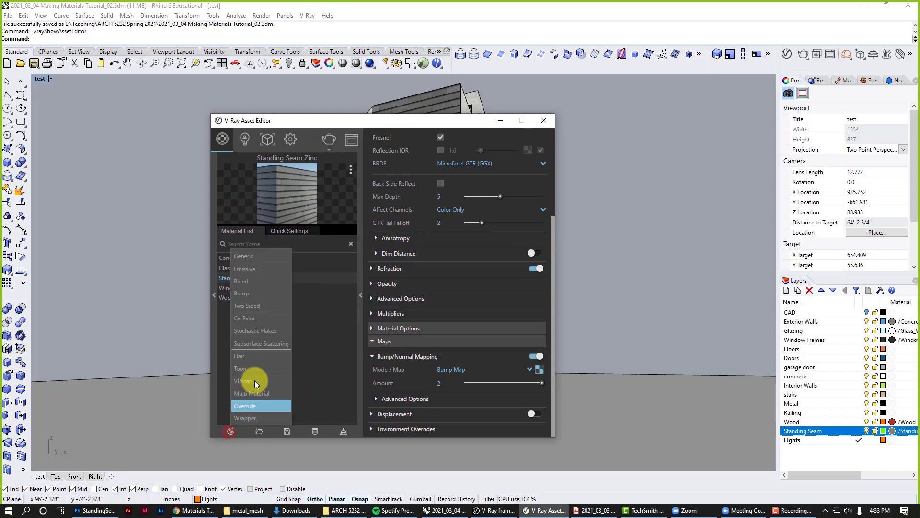
{"action": "left_click", "coordinate": [252, 256]}
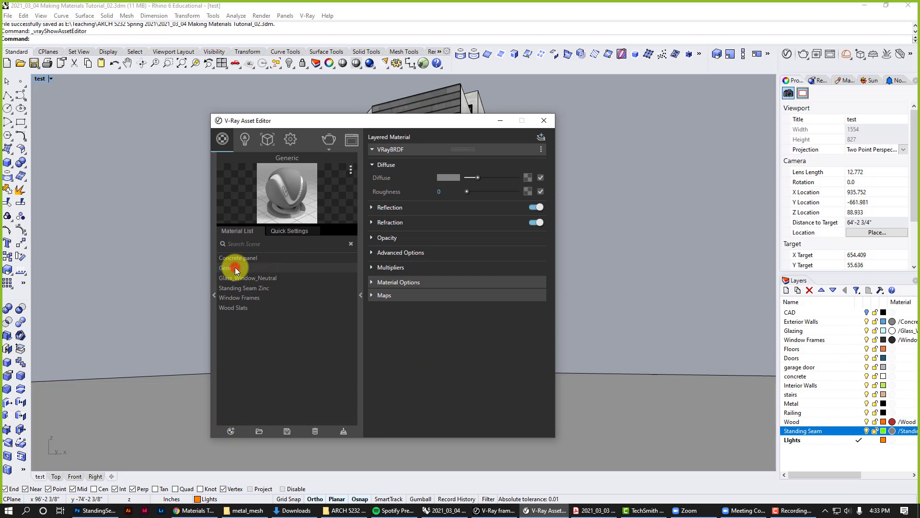
{"action": "left_click", "coordinate": [241, 267]}
{"action": "left_click", "coordinate": [242, 268]}
{"action": "type", "text": "Perf Meta"}
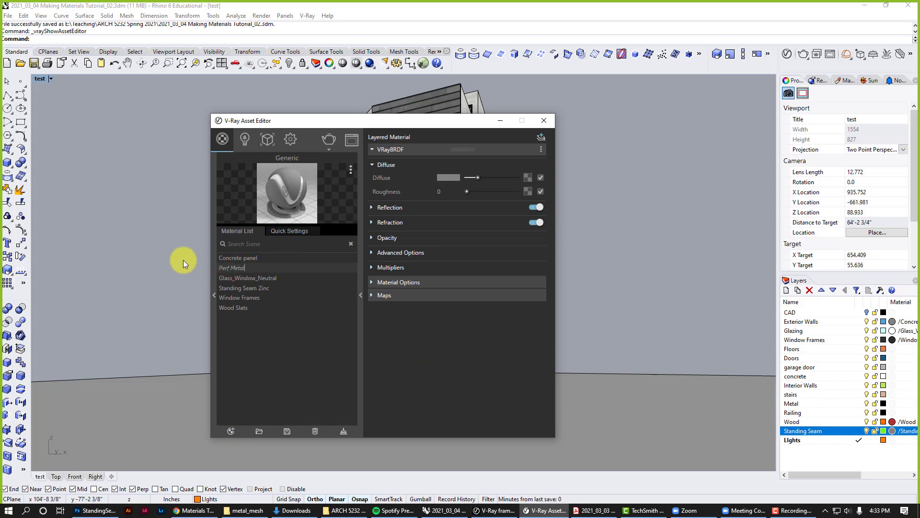
{"action": "type", "text": "l"}
{"action": "left_click", "coordinate": [243, 325]}
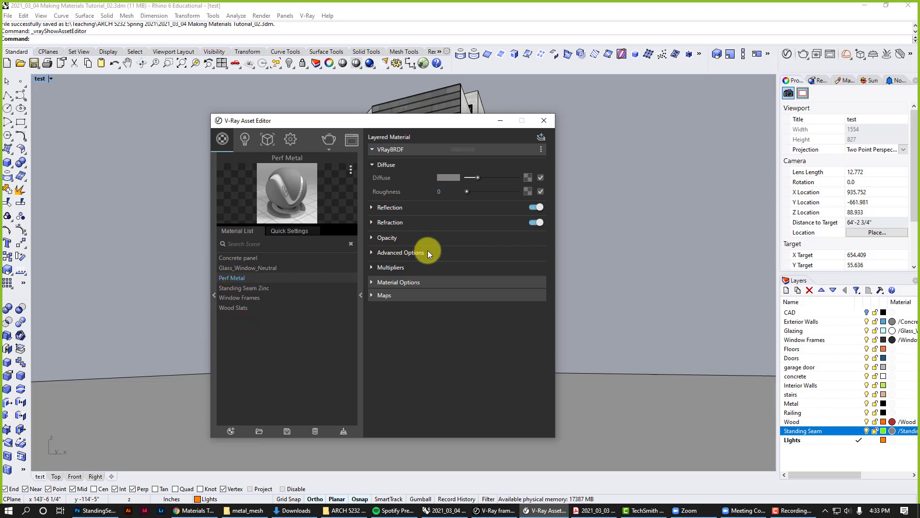
Step: Lighten Perf Metal's diffuse colour to a 0.834 grey
{"action": "left_click", "coordinate": [453, 176]}
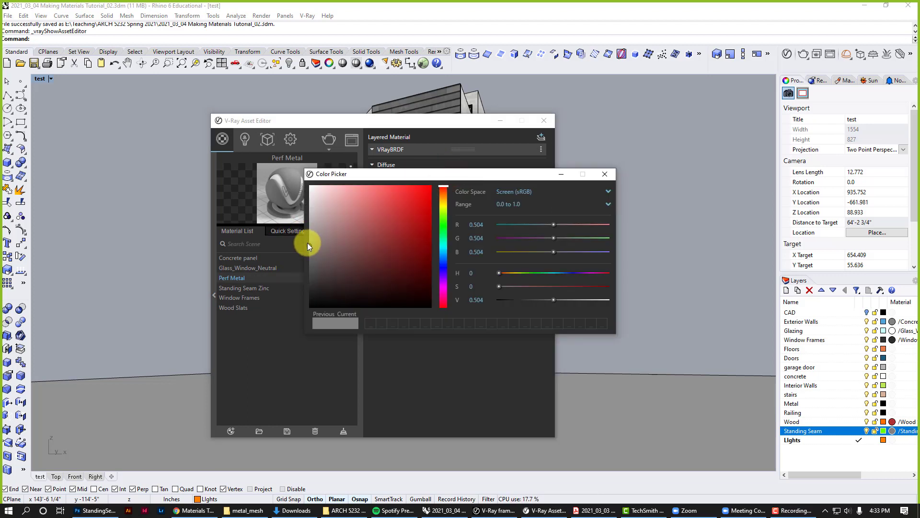
{"action": "mouse_move", "coordinate": [310, 244]}
{"action": "left_mouse_down"}
{"action": "mouse_move", "coordinate": [312, 220]}
{"action": "mouse_move", "coordinate": [300, 205]}
{"action": "left_mouse_up"}
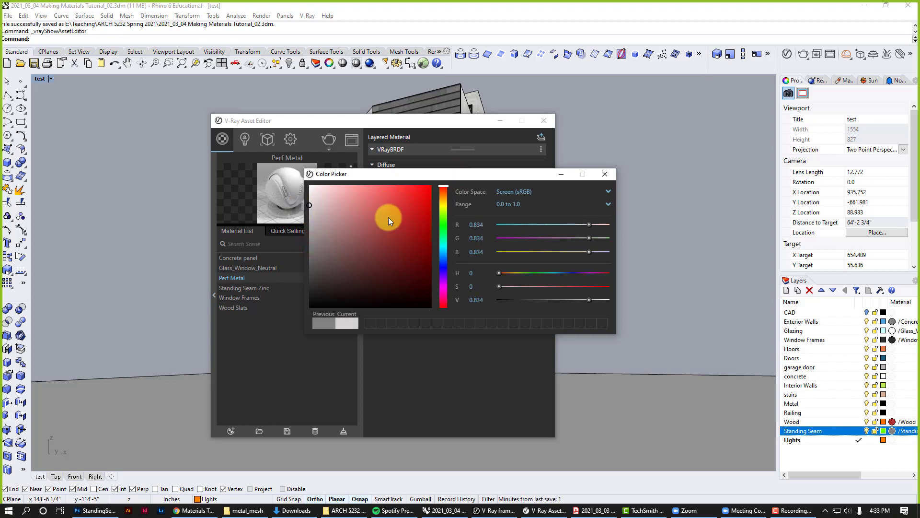
{"action": "left_click", "coordinate": [604, 172]}
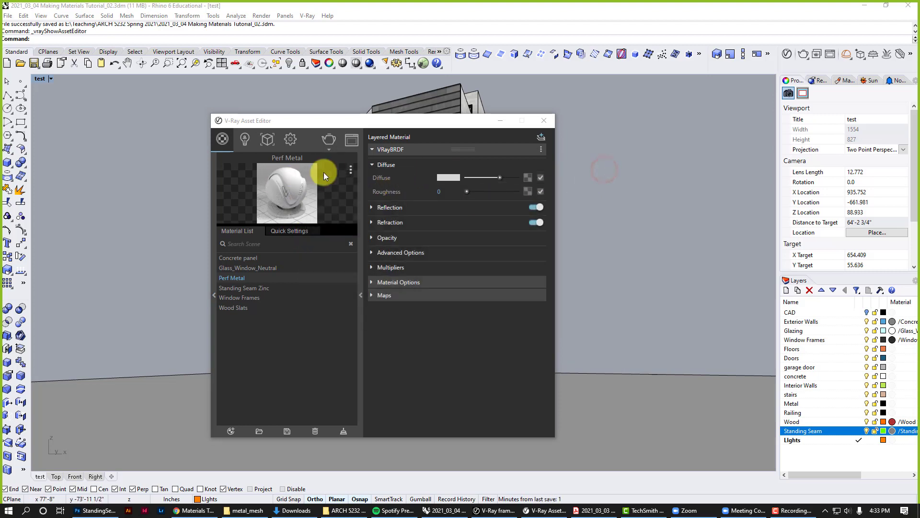
Step: Set Perf Metal's reflection glossiness to .85 and enable reflection IOR
{"action": "left_click", "coordinate": [371, 208]}
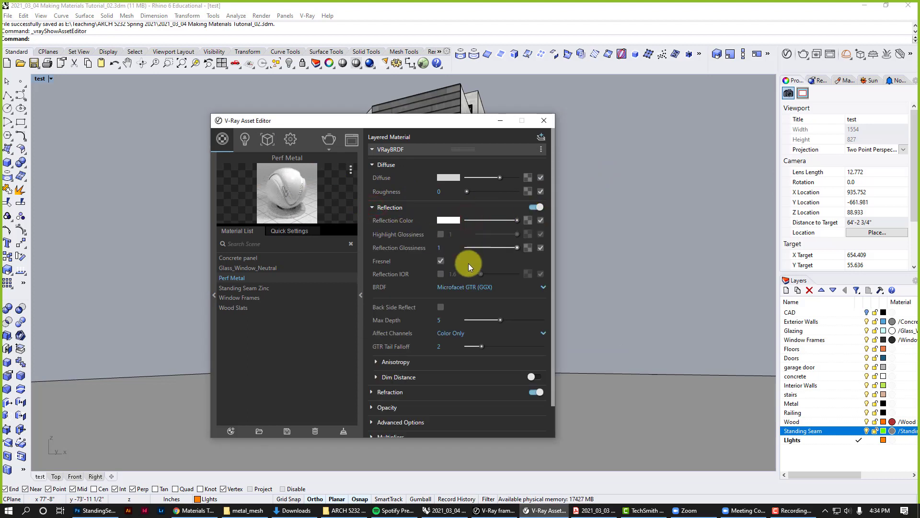
{"action": "left_click", "coordinate": [439, 247]}
{"action": "type", "text": ".85"}
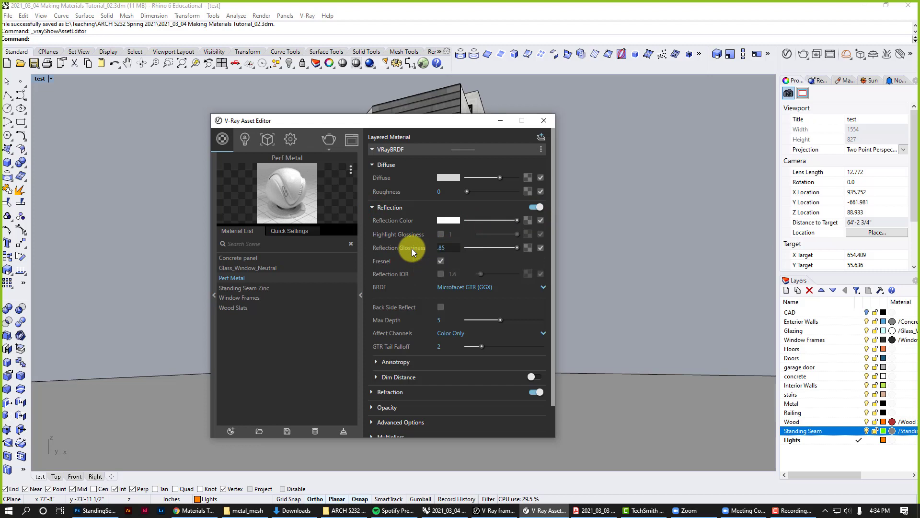
{"action": "left_click", "coordinate": [516, 260]}
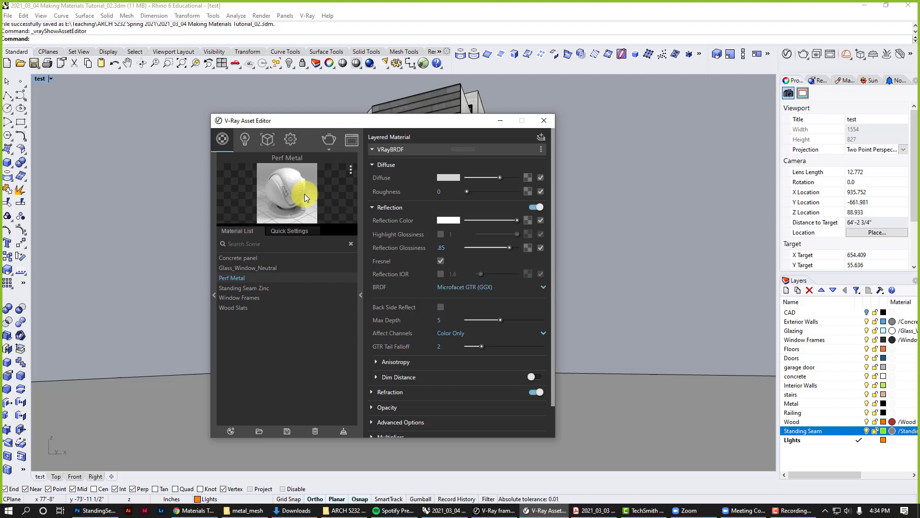
{"action": "left_click", "coordinate": [441, 274]}
Step: Set Perf Metal's reflection IOR to 2, then view Glass_Window_Neutral's reflection settings for comparison
{"action": "mouse_move", "coordinate": [408, 279]}
{"action": "double_click", "coordinate": [460, 273]}
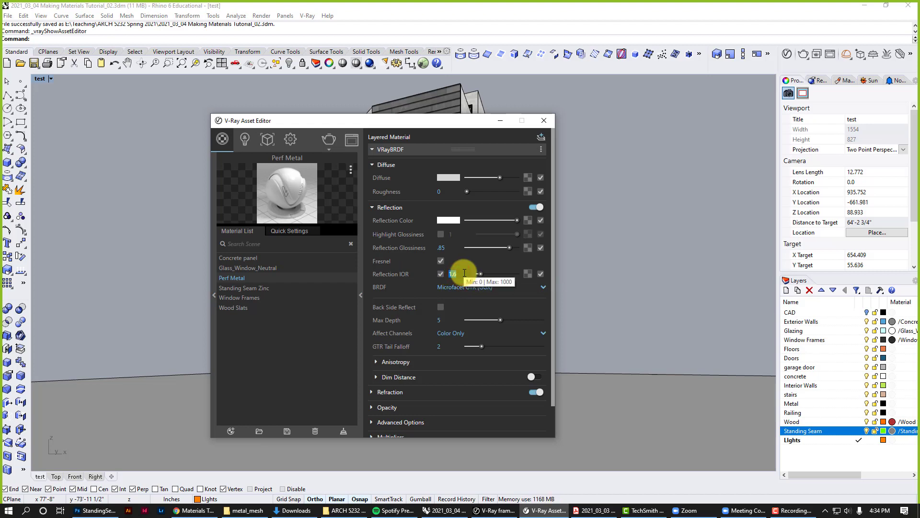
{"action": "type", "text": "2"}
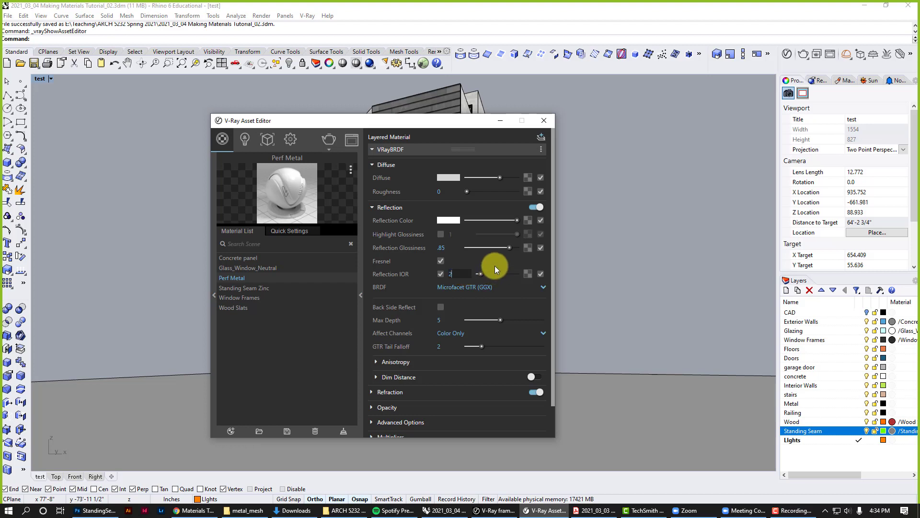
{"action": "left_click", "coordinate": [494, 264]}
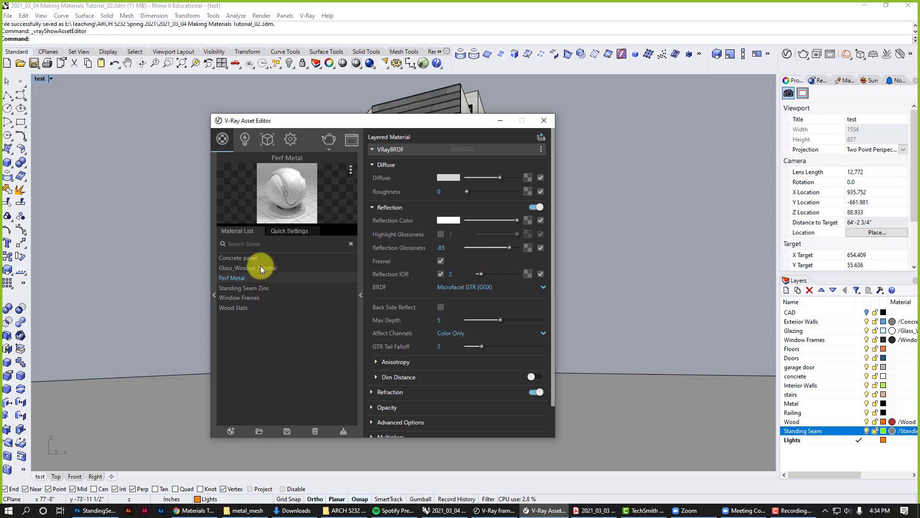
{"action": "left_click", "coordinate": [240, 268]}
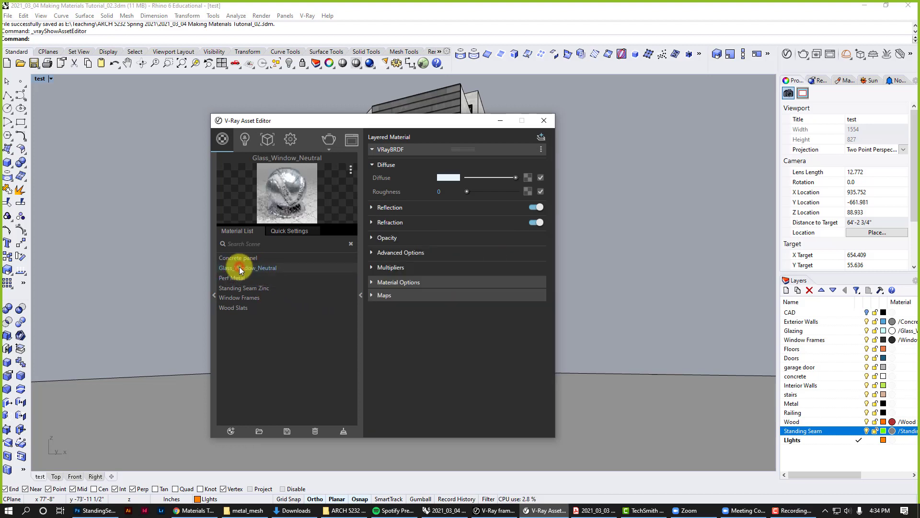
{"action": "left_click", "coordinate": [372, 207]}
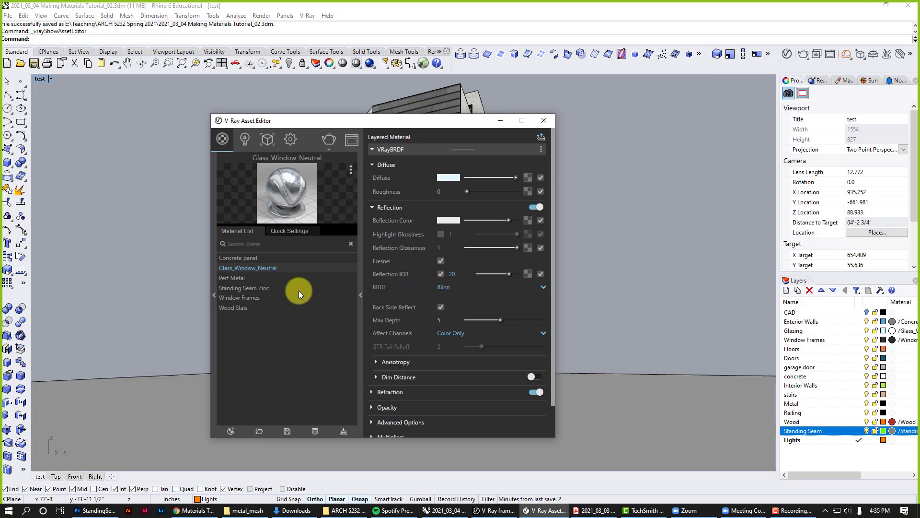
Step: Look through the Concrete panel and Wood Slats materials, then return to Perf Metal
{"action": "left_click", "coordinate": [252, 259]}
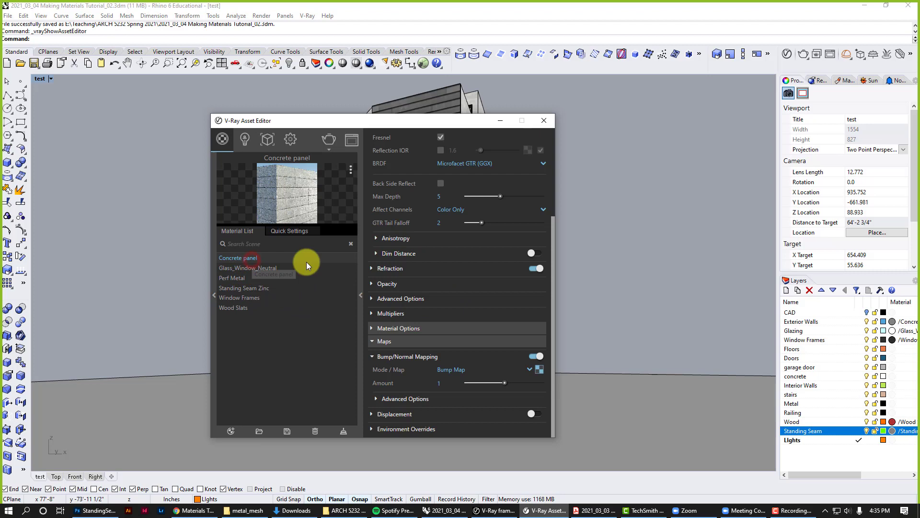
{"action": "scroll", "coordinate": [431, 239], "scroll_direction": "up", "scroll_amount": 1}
{"action": "scroll", "coordinate": [458, 281], "scroll_direction": "up", "scroll_amount": 3}
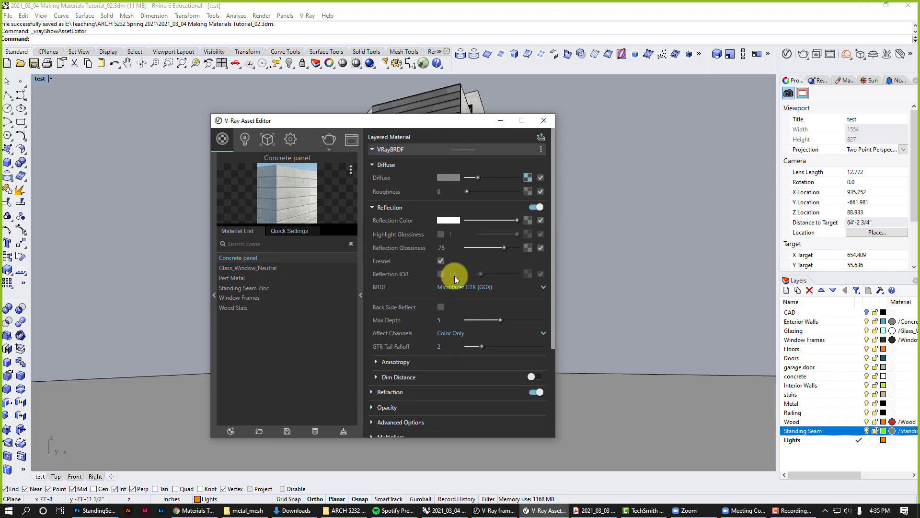
{"action": "left_click", "coordinate": [237, 307]}
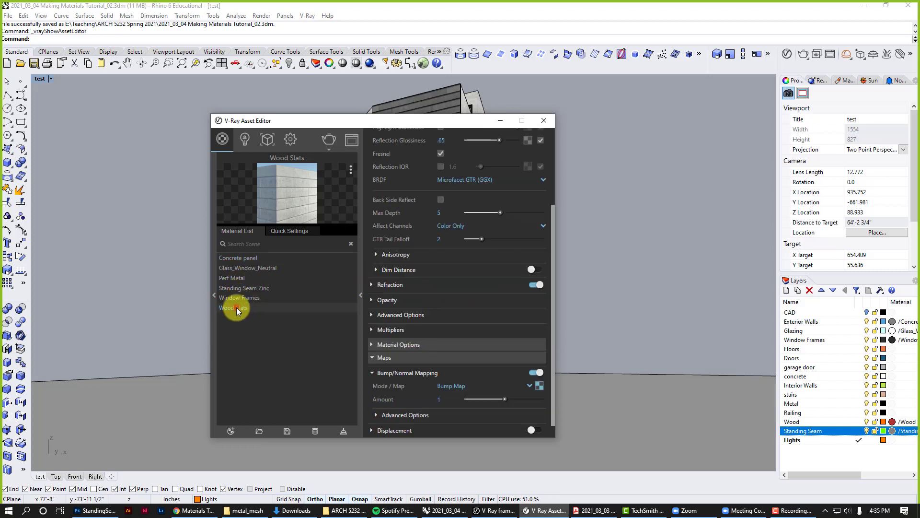
{"action": "left_click", "coordinate": [235, 279]}
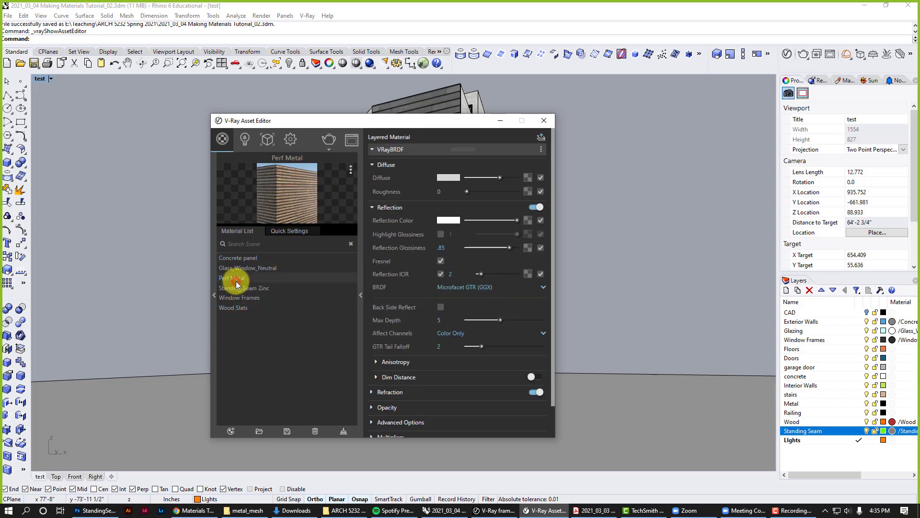
Step: Set Perf Metal's reflection IOR to 3 and enlarge the Asset Editor to show more settings
{"action": "left_click", "coordinate": [454, 272]}
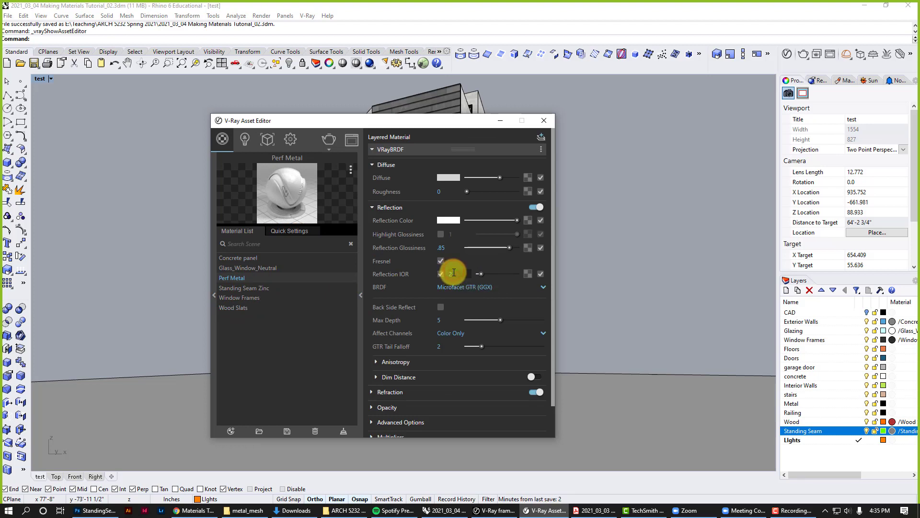
{"action": "type", "text": "3"}
{"action": "key", "text": "Return"}
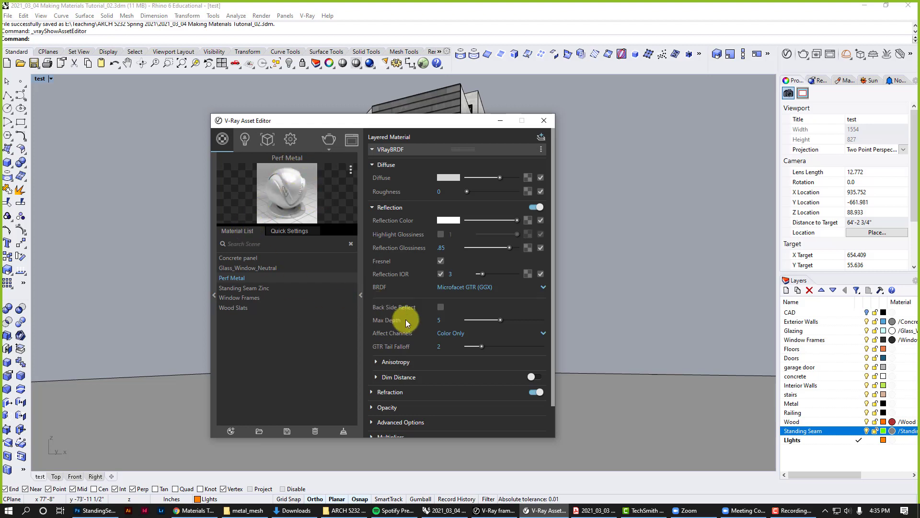
{"action": "left_click_drag", "start_coordinate": [414, 123], "coordinate": [404, 101]}
{"action": "left_click_drag", "start_coordinate": [543, 417], "coordinate": [594, 447]}
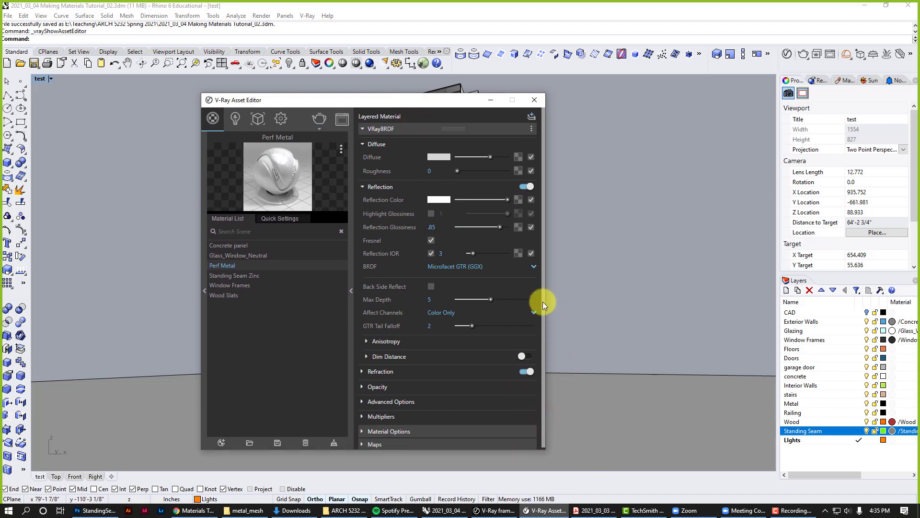
{"action": "scroll", "coordinate": [542, 301], "scroll_direction": "down", "scroll_amount": 1}
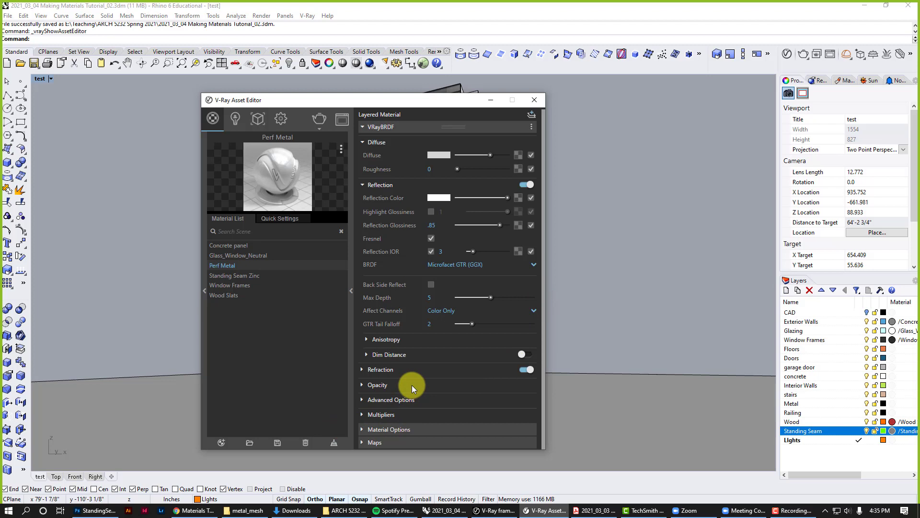
Step: Load the metal_mesh_mask_04 image as a Bitmap texture driving Perf Metal's opacity
{"action": "left_click", "coordinate": [362, 385]}
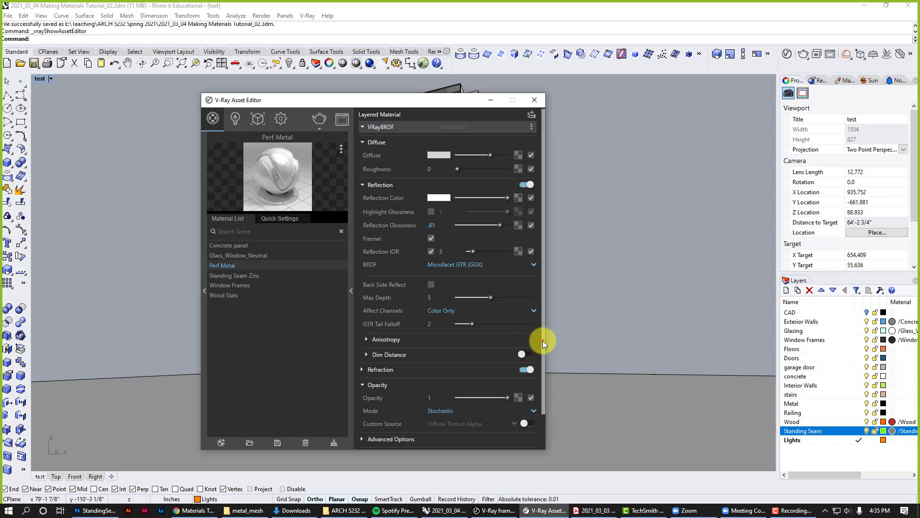
{"action": "left_click_drag", "start_coordinate": [542, 340], "coordinate": [546, 394]}
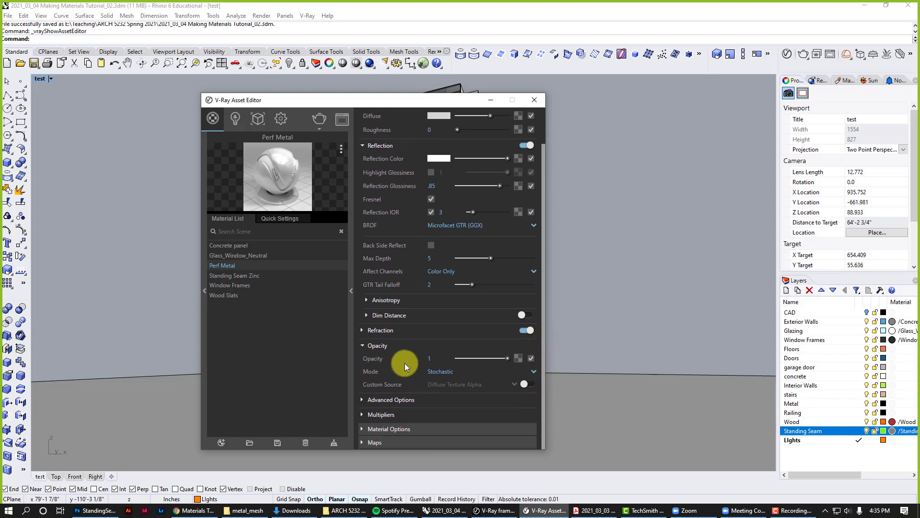
{"action": "left_click", "coordinate": [519, 360]}
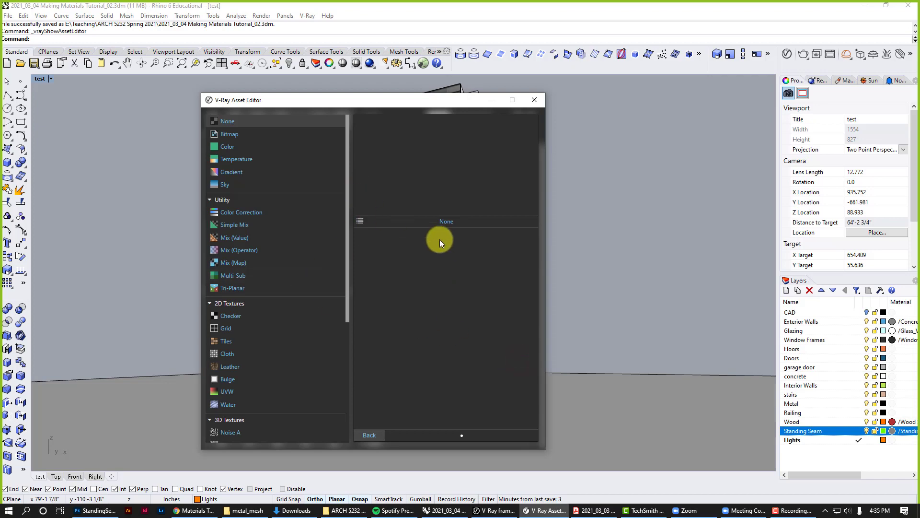
{"action": "left_click", "coordinate": [254, 136]}
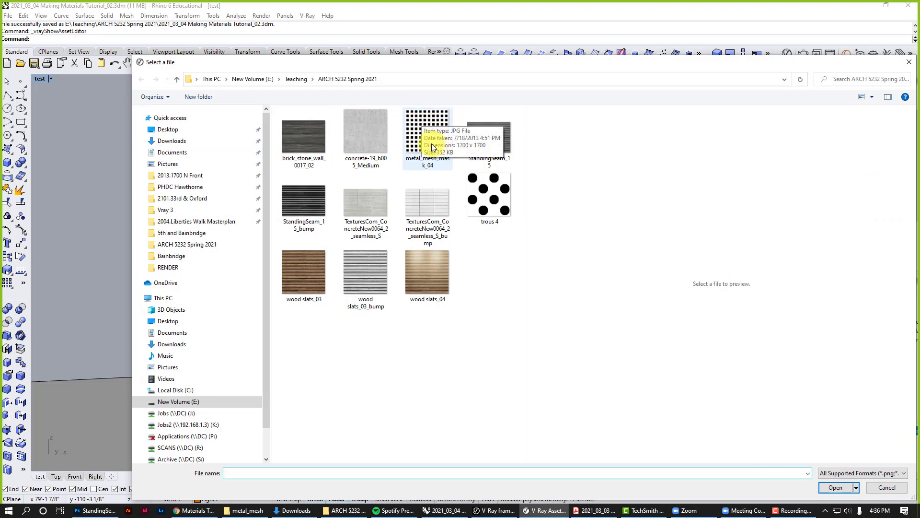
{"action": "left_click", "coordinate": [410, 125]}
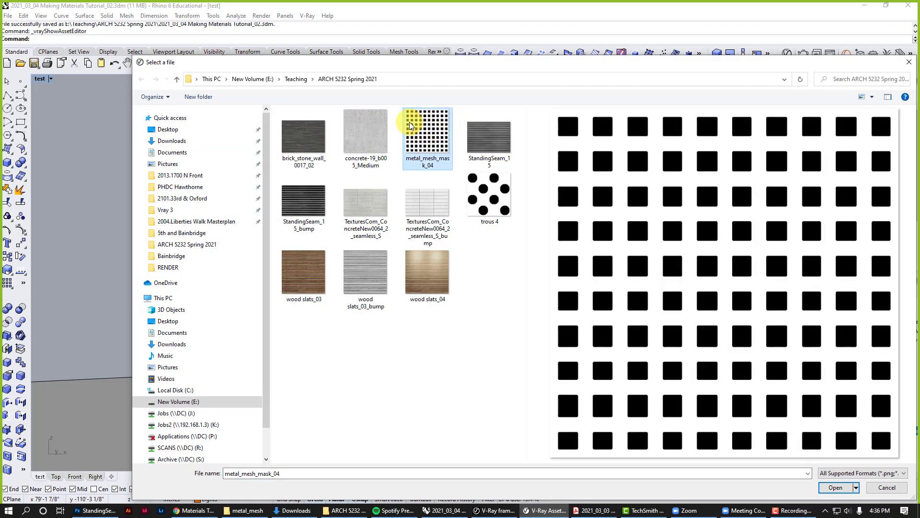
{"action": "left_click", "coordinate": [847, 487]}
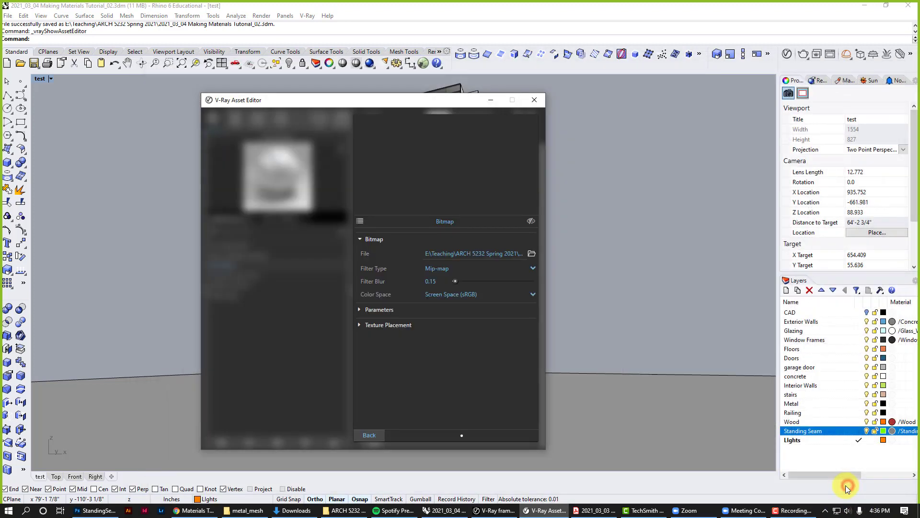
Step: Back in Perf Metal's settings, switch the material preview to the building scene
{"action": "left_click", "coordinate": [372, 435]}
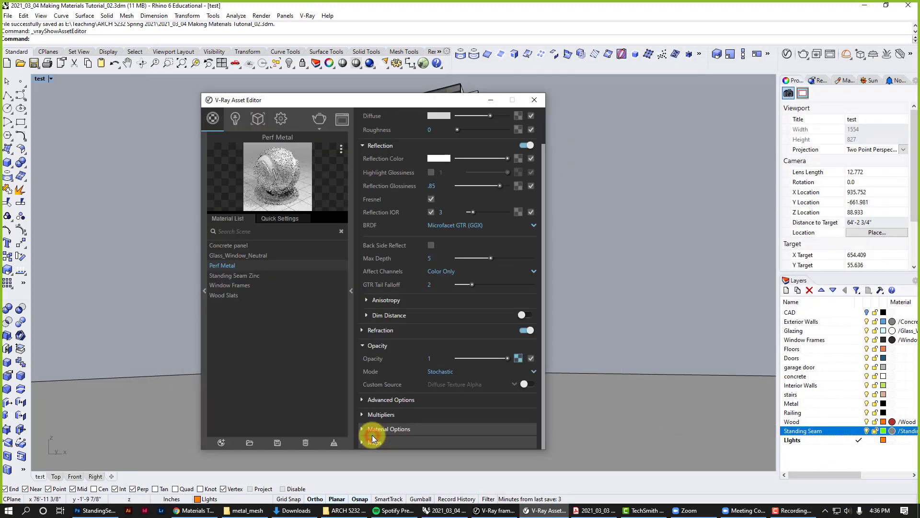
{"action": "left_click", "coordinate": [341, 150]}
{"action": "left_click", "coordinate": [315, 237]}
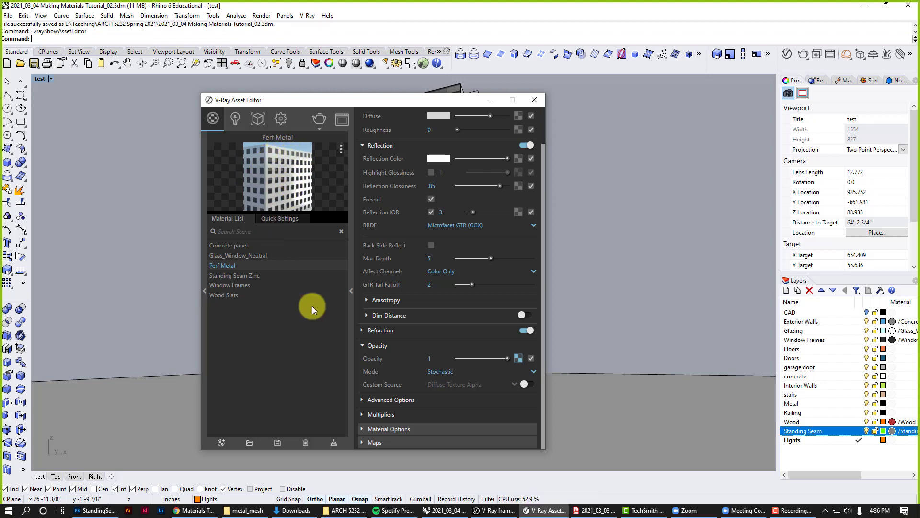
Step: Open metal_mesh_mask_04 in Photoshop, zoom out to see its square-hole grid, then return to Rhino
{"action": "left_click", "coordinate": [113, 513]}
{"action": "left_click", "coordinate": [22, 8]}
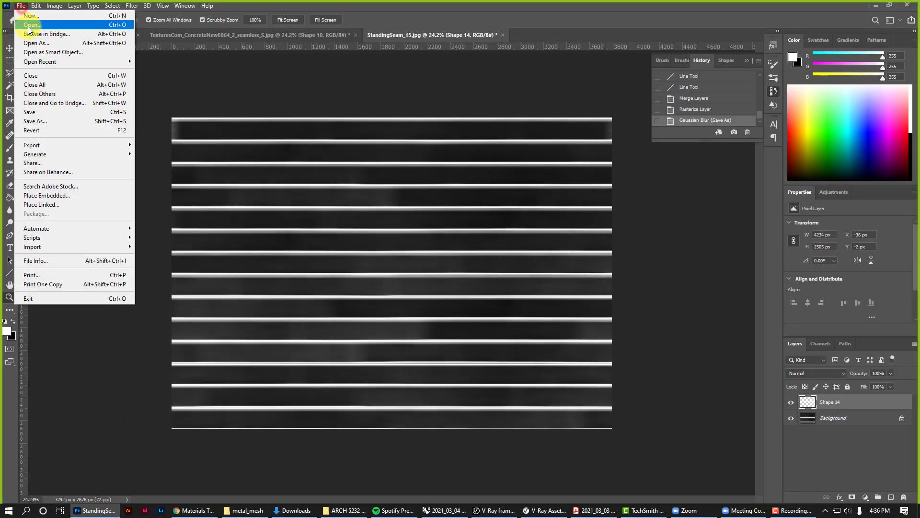
{"action": "left_click", "coordinate": [30, 25]}
{"action": "left_click", "coordinate": [201, 152]}
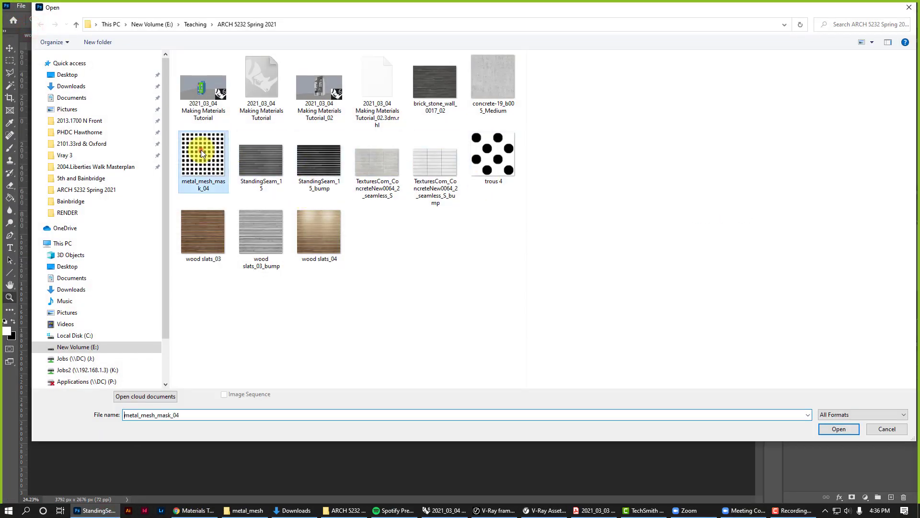
{"action": "left_click", "coordinate": [839, 428]}
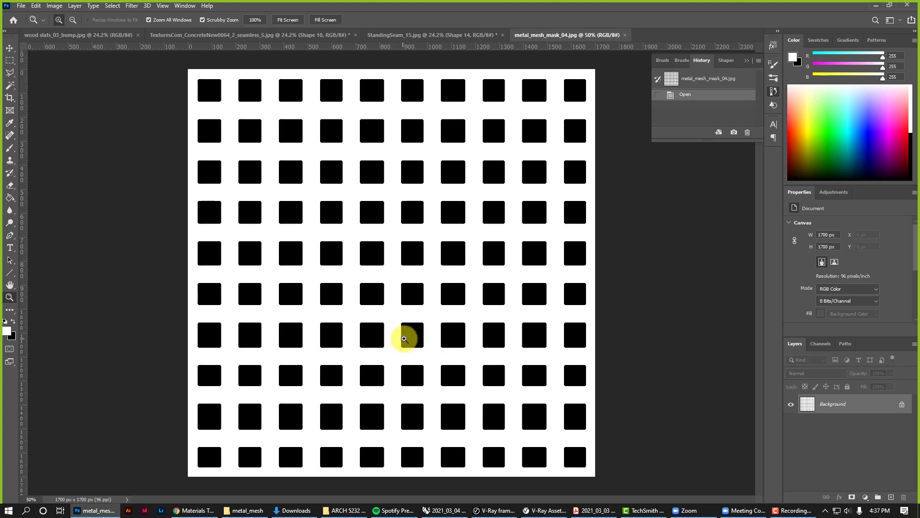
{"action": "left_click_drag", "start_coordinate": [423, 352], "coordinate": [350, 223]}
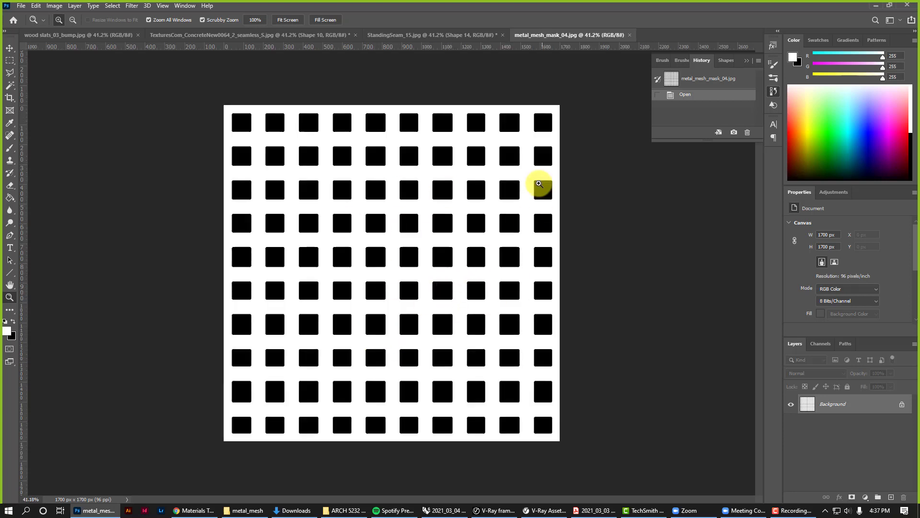
{"action": "left_click", "coordinate": [877, 5]}
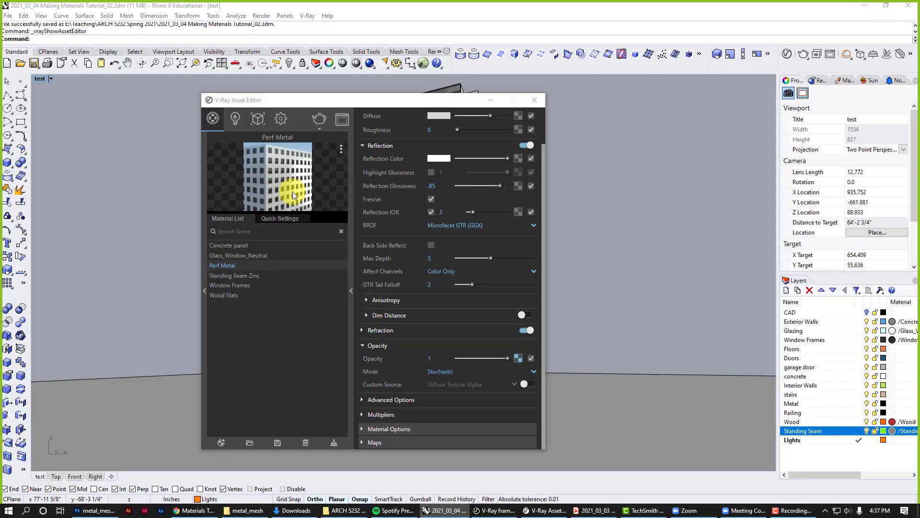
Step: Assign the V-Ray Perf Metal material to the Railing layer through its layer material settings
{"action": "left_click", "coordinate": [491, 100]}
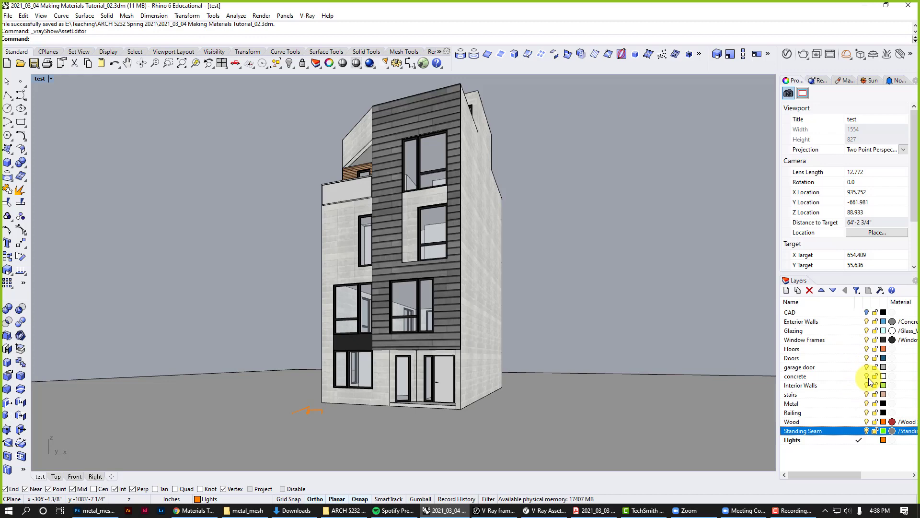
{"action": "left_click", "coordinate": [894, 413]}
{"action": "left_click", "coordinate": [637, 132]}
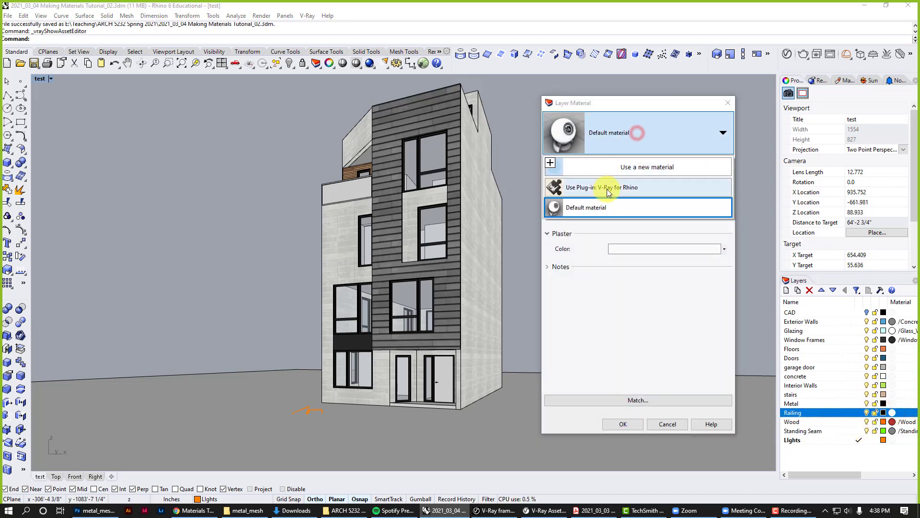
{"action": "left_click", "coordinate": [609, 188]}
{"action": "left_click", "coordinate": [640, 151]}
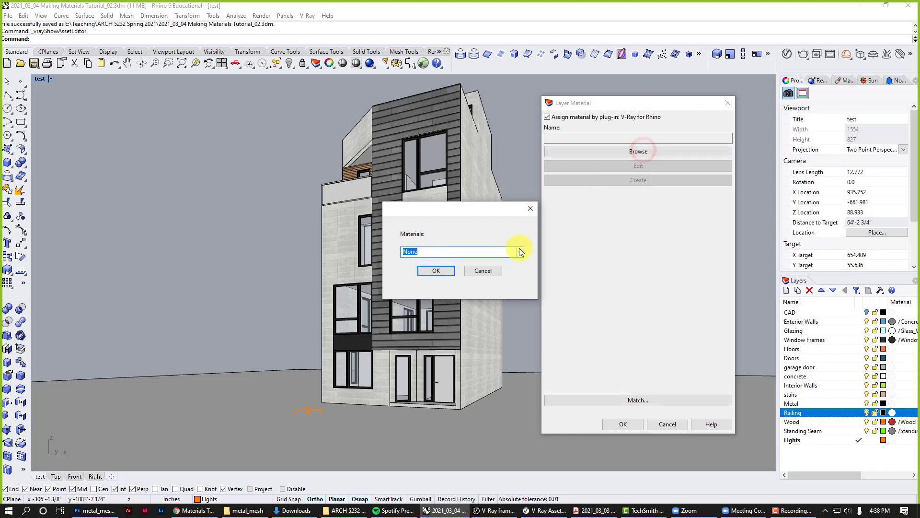
{"action": "left_click", "coordinate": [520, 250]}
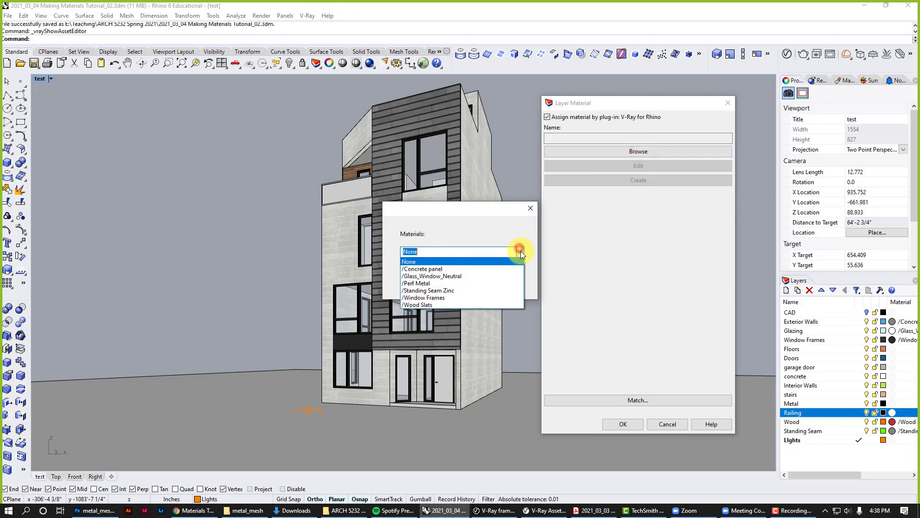
{"action": "left_click", "coordinate": [473, 285]}
{"action": "left_click", "coordinate": [440, 271]}
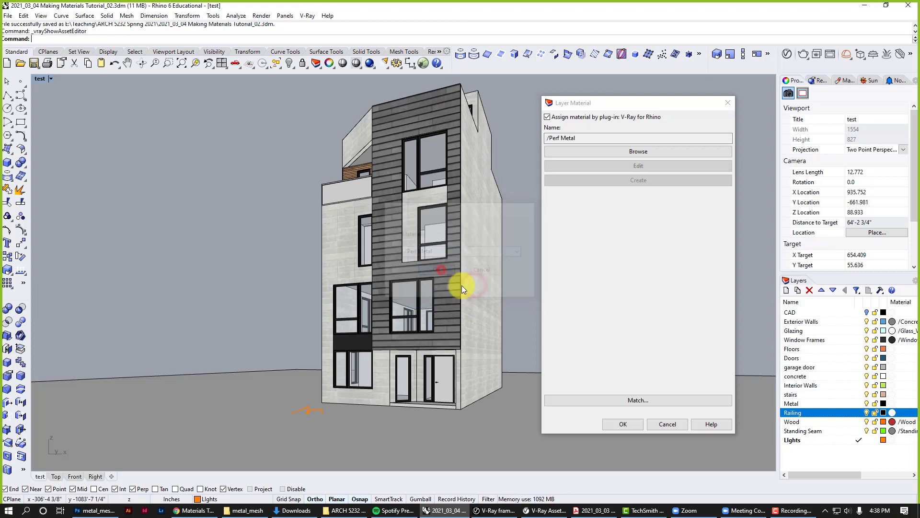
{"action": "left_click", "coordinate": [623, 424]}
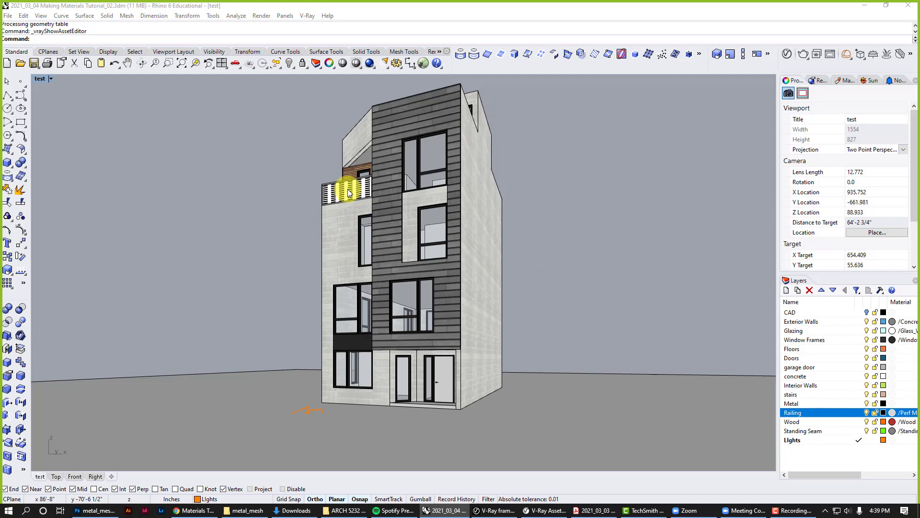
Step: Switch the viewport to ordinary perspective and orbit to look down on the railing
{"action": "scroll", "coordinate": [347, 189], "scroll_direction": "up", "scroll_amount": 3}
{"action": "scroll", "coordinate": [349, 199], "scroll_direction": "up", "scroll_amount": 5}
{"action": "right_click_drag", "start_coordinate": [351, 243], "coordinate": [364, 261]}
{"action": "left_click", "coordinate": [886, 149]}
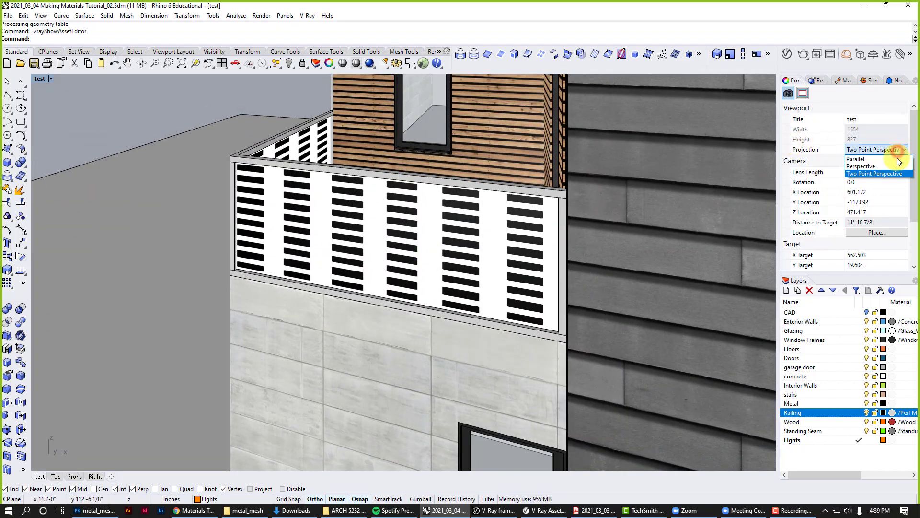
{"action": "left_click", "coordinate": [890, 166]}
{"action": "scroll", "coordinate": [376, 240], "scroll_direction": "down", "scroll_amount": 3}
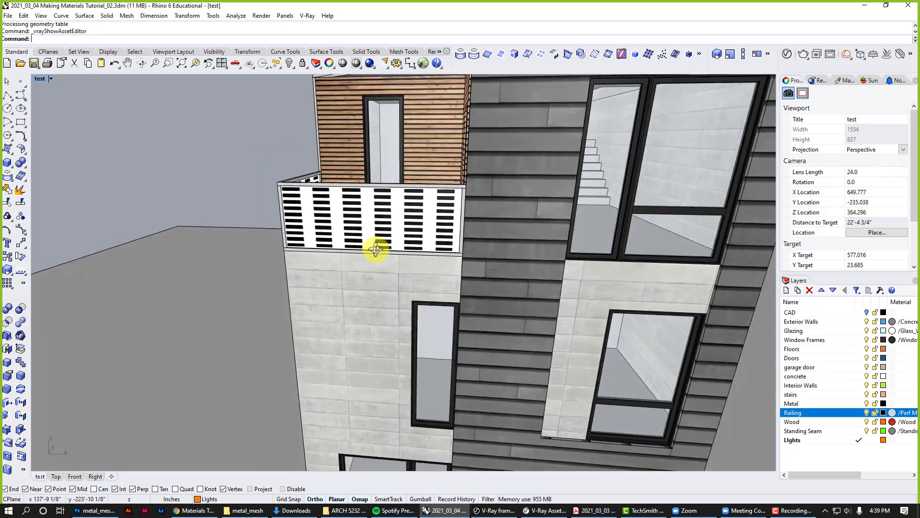
{"action": "scroll", "coordinate": [372, 216], "scroll_direction": "up", "scroll_amount": 5}
{"action": "right_click_drag", "start_coordinate": [372, 217], "coordinate": [342, 205]}
{"action": "scroll", "coordinate": [353, 280], "scroll_direction": "down", "scroll_amount": 5}
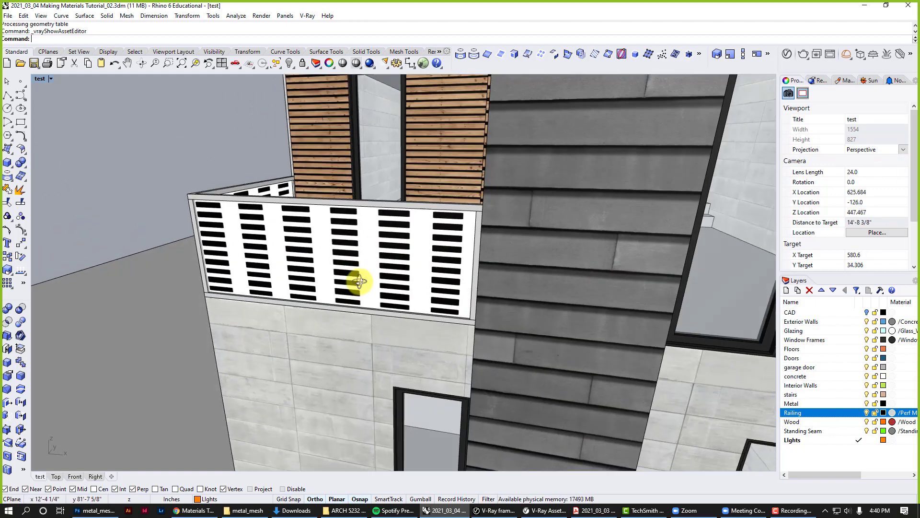
Step: Apply a 12 by 12 box mapping to the railing from its corner
{"action": "left_click", "coordinate": [329, 257]}
{"action": "scroll", "coordinate": [348, 259], "scroll_direction": "up", "scroll_amount": 1}
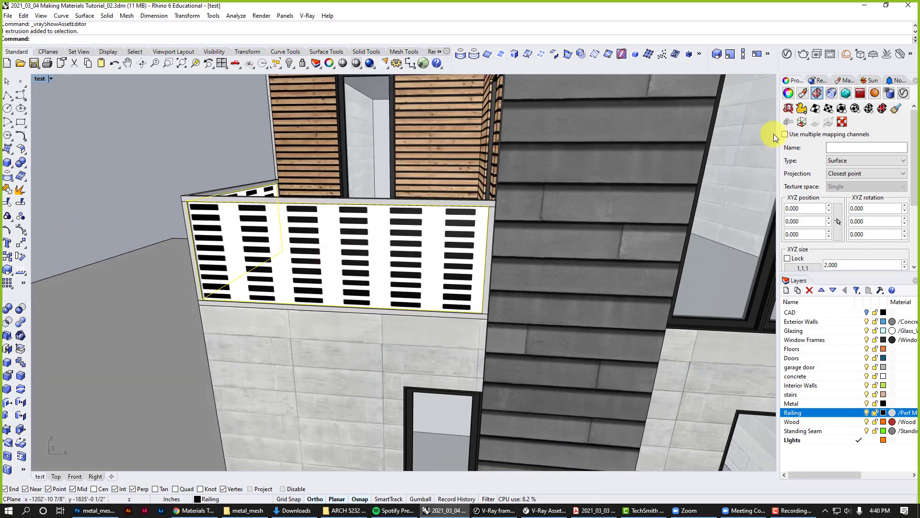
{"action": "left_click", "coordinate": [842, 109]}
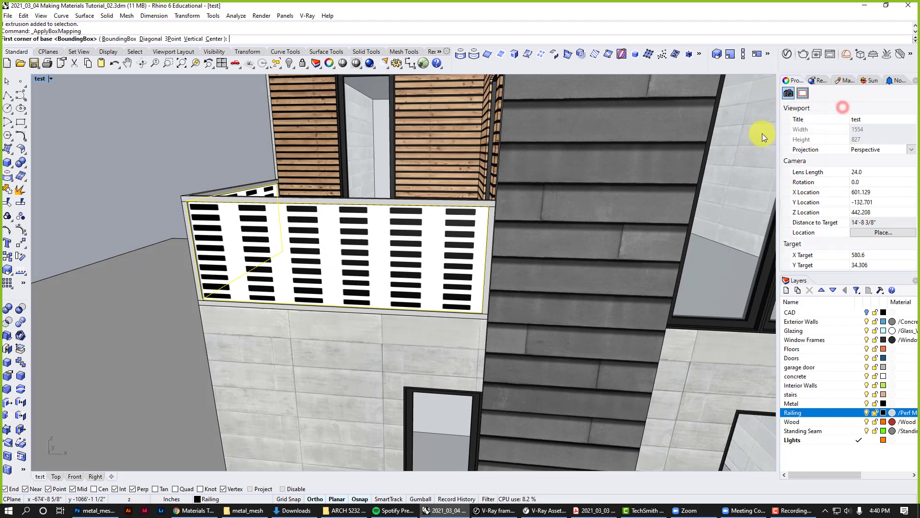
{"action": "left_click", "coordinate": [202, 296]}
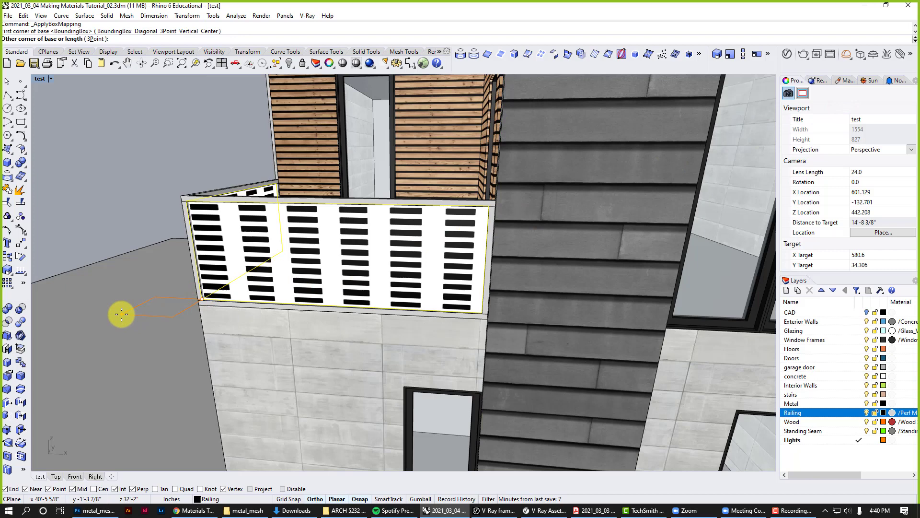
{"action": "type", "text": "12"}
{"action": "key", "text": "Return"}
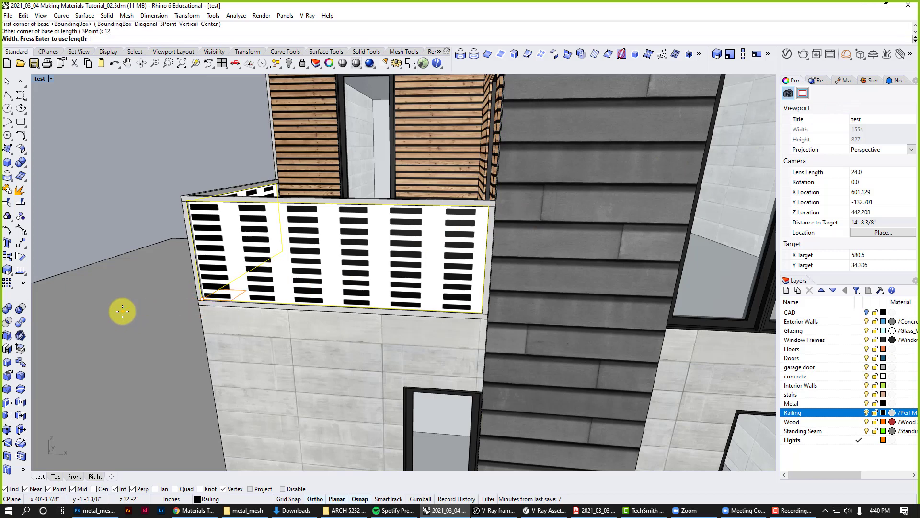
{"action": "key", "text": "Return"}
{"action": "key", "text": "Return"}
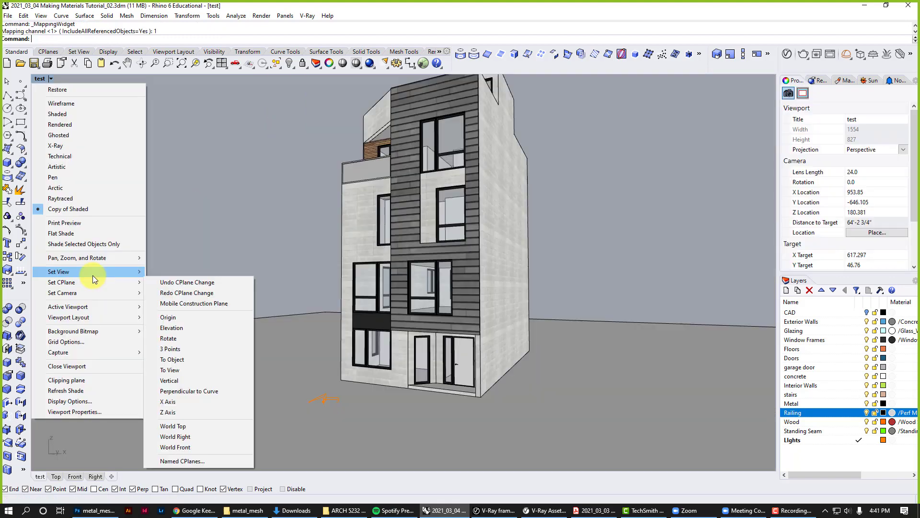
Step: Restore the saved 'test' view, render it with V-Ray and bring up the result
{"action": "left_click", "coordinate": [202, 397]}
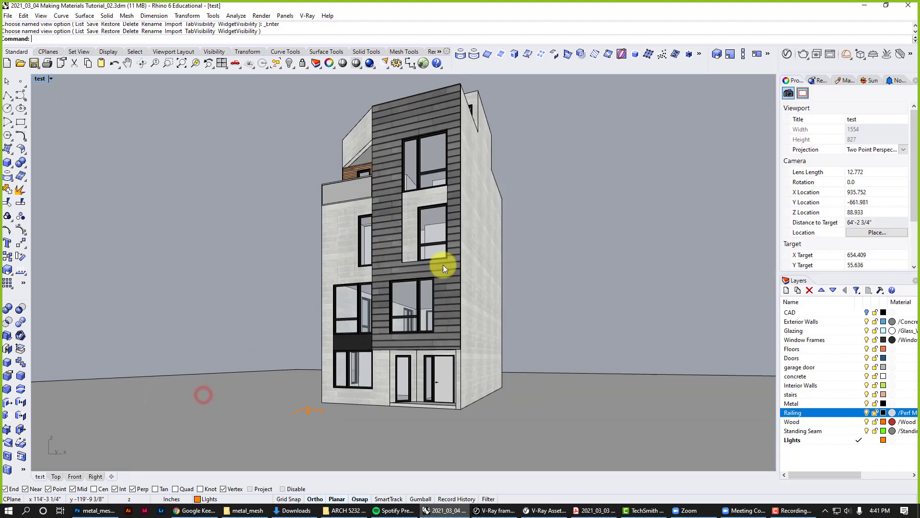
{"action": "left_click", "coordinate": [803, 55]}
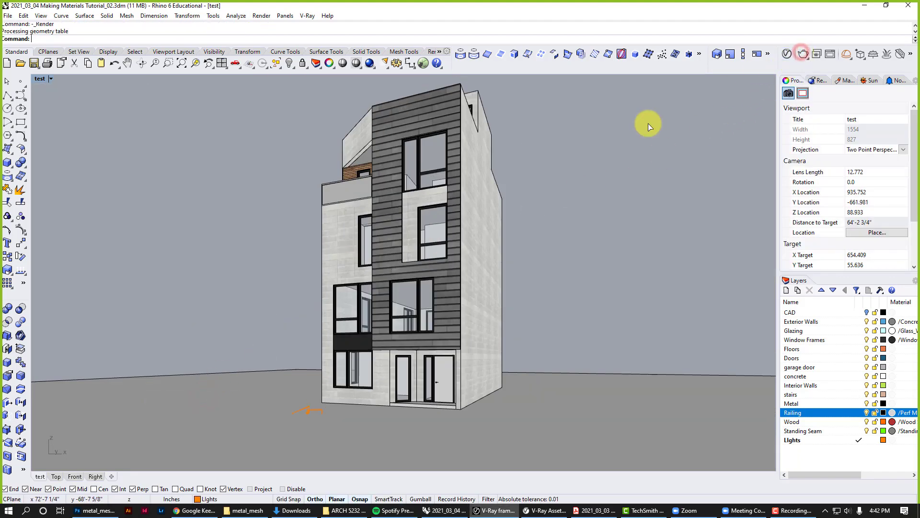
{"action": "mouse_move", "coordinate": [541, 516]}
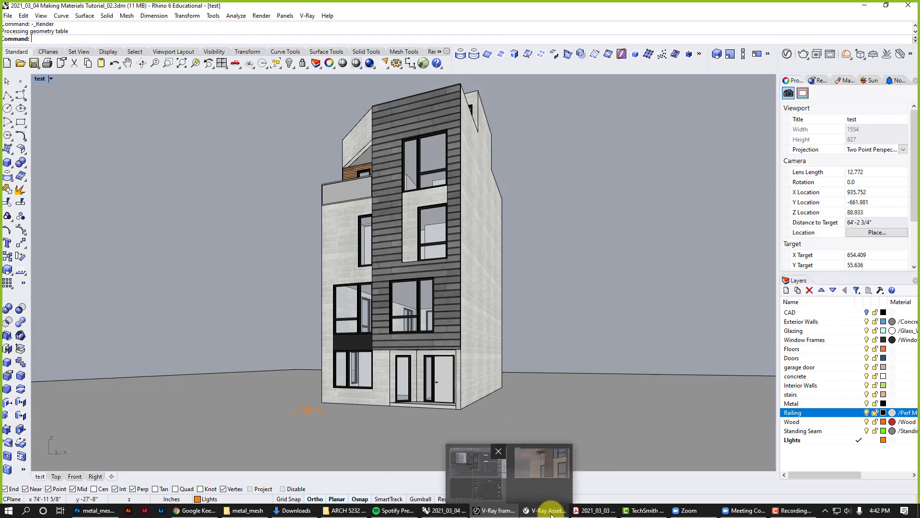
{"action": "left_click", "coordinate": [484, 513]}
Step: Zoom into the railing's perforation in the frame buffer, re-enable region render around the balcony, then hide it
{"action": "scroll", "coordinate": [249, 174], "scroll_direction": "down", "scroll_amount": 2}
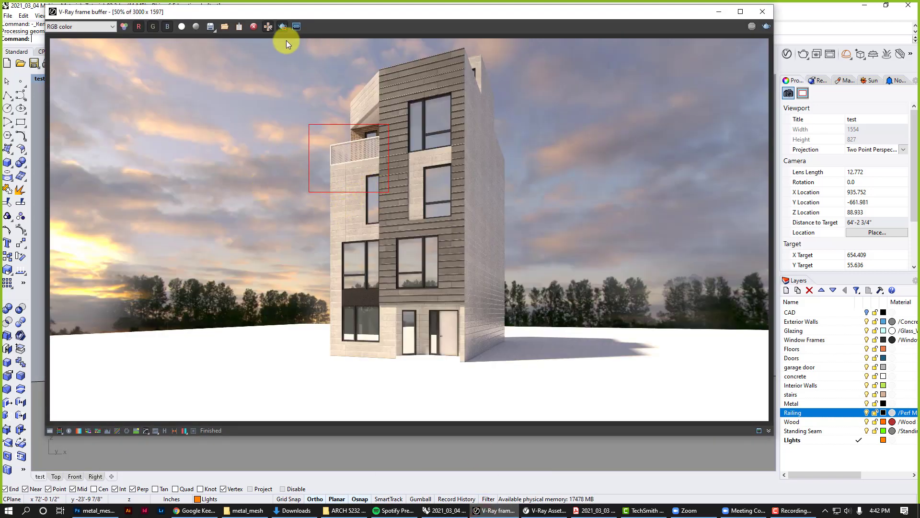
{"action": "left_click", "coordinate": [282, 26]}
{"action": "scroll", "coordinate": [353, 144], "scroll_direction": "up", "scroll_amount": 4}
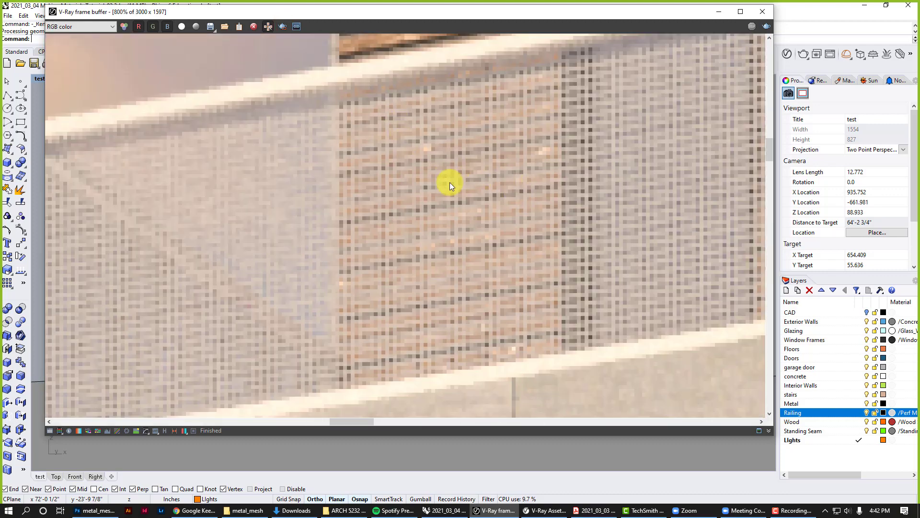
{"action": "scroll", "coordinate": [382, 206], "scroll_direction": "down", "scroll_amount": 4}
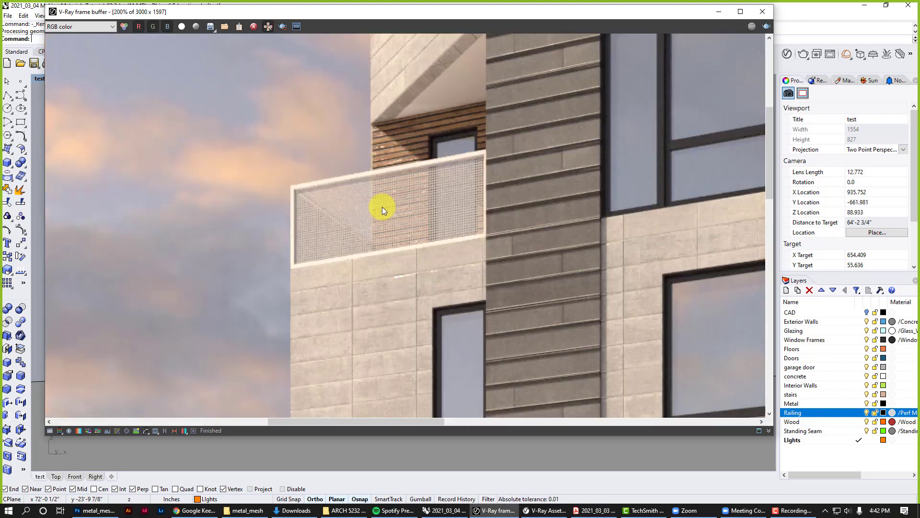
{"action": "scroll", "coordinate": [362, 180], "scroll_direction": "up", "scroll_amount": 1}
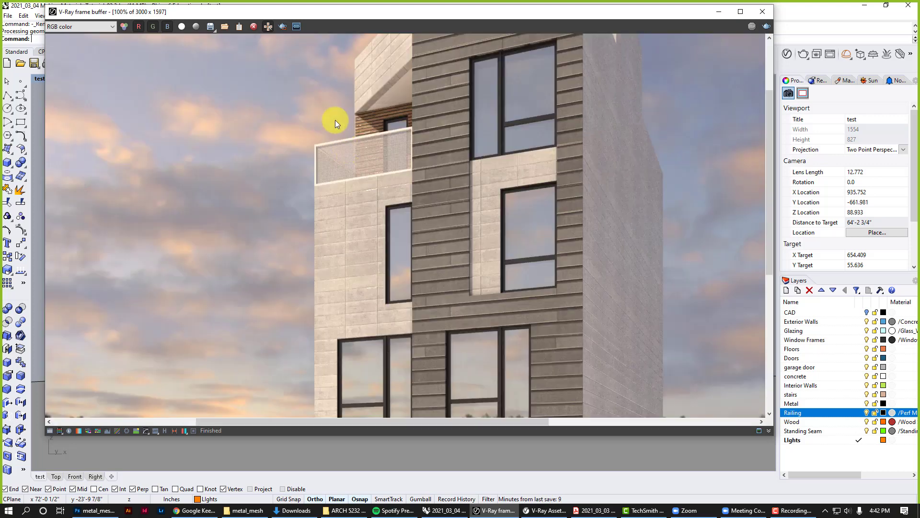
{"action": "left_click", "coordinate": [282, 25]}
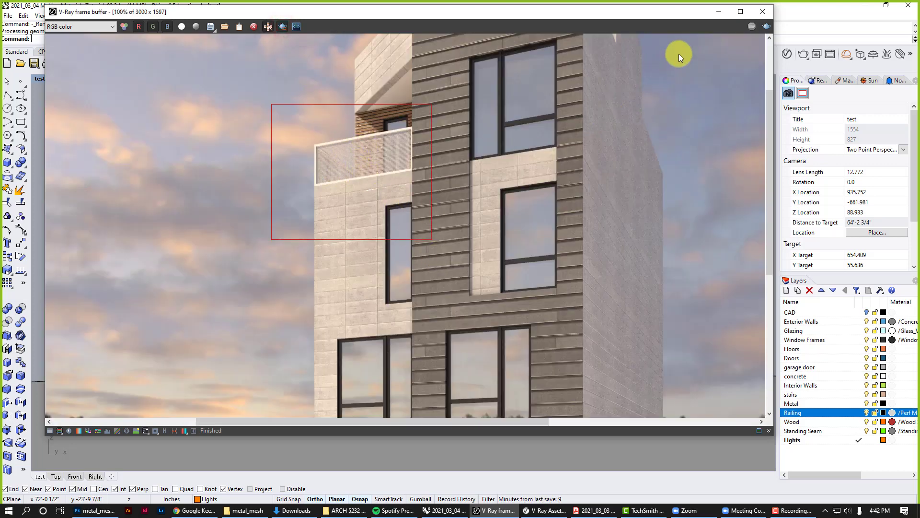
{"action": "left_click", "coordinate": [720, 12]}
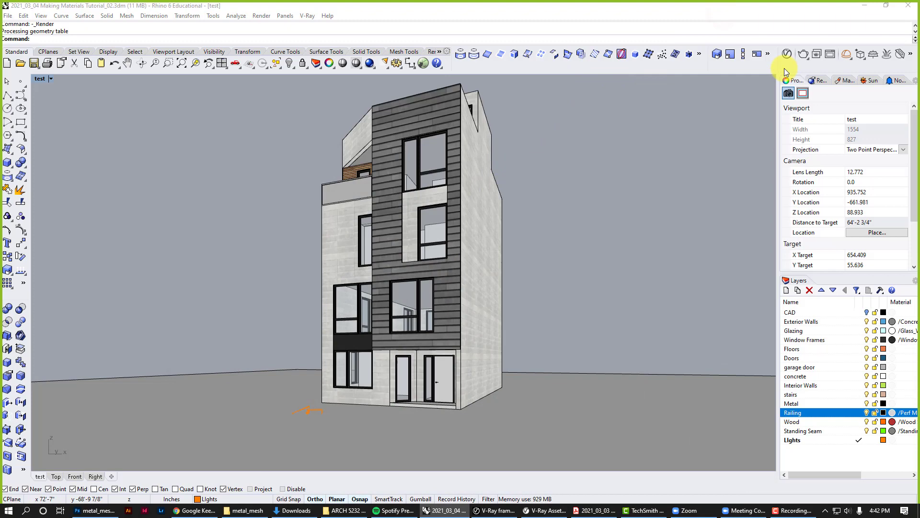
Step: Confirm High quality in the V-Ray render settings and launch a new render of the balcony region
{"action": "left_click", "coordinate": [787, 54]}
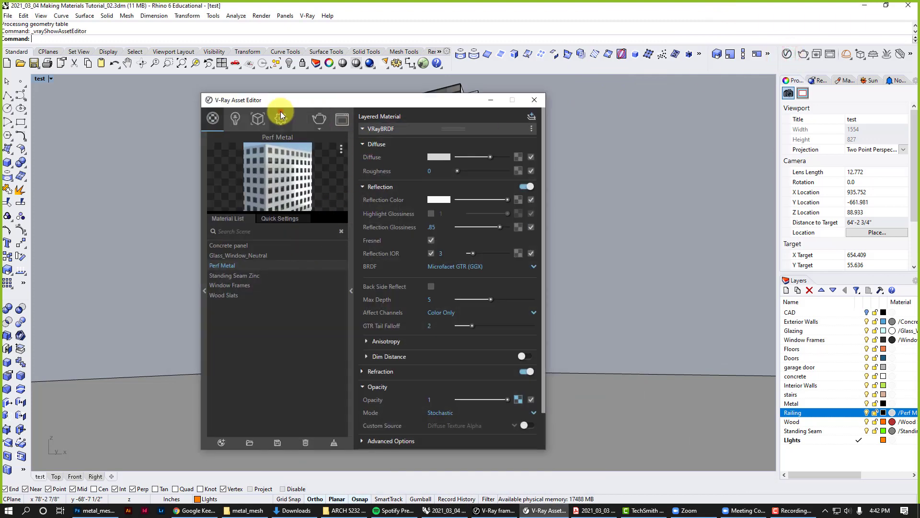
{"action": "left_click", "coordinate": [280, 115]}
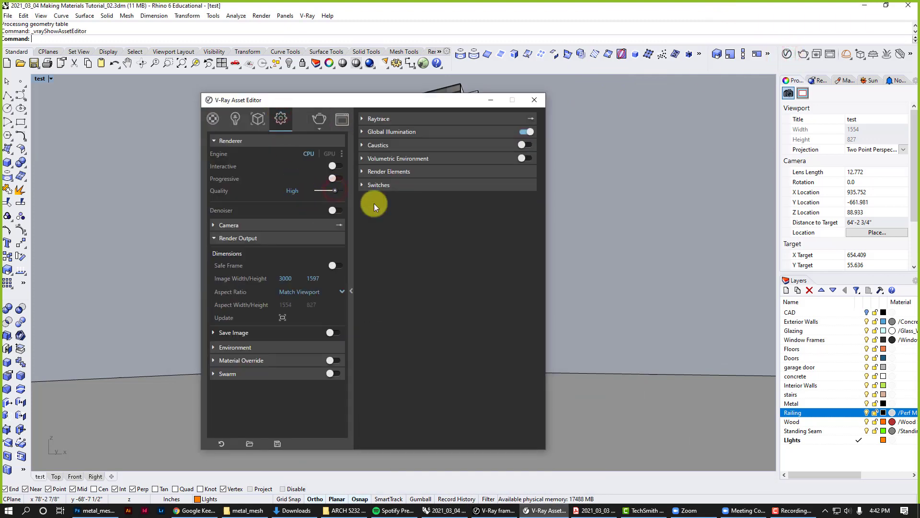
{"action": "left_click", "coordinate": [803, 53]}
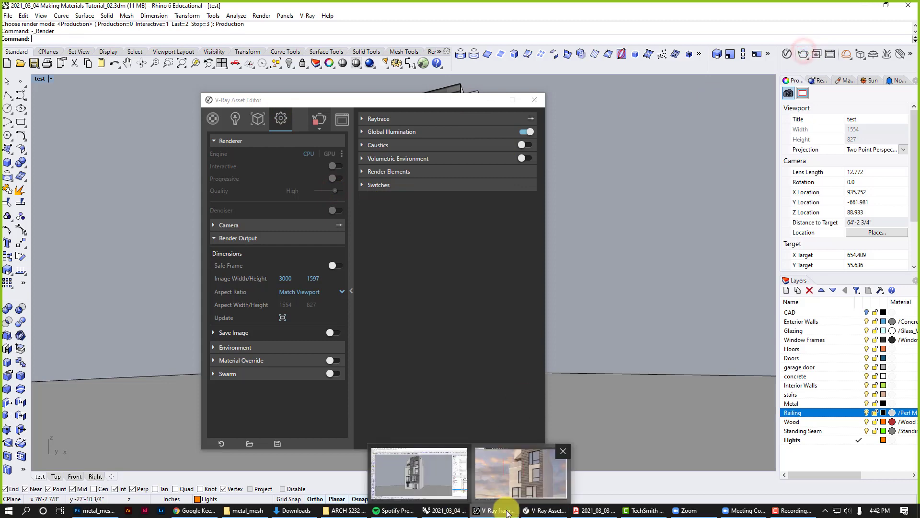
{"action": "left_click", "coordinate": [508, 512]}
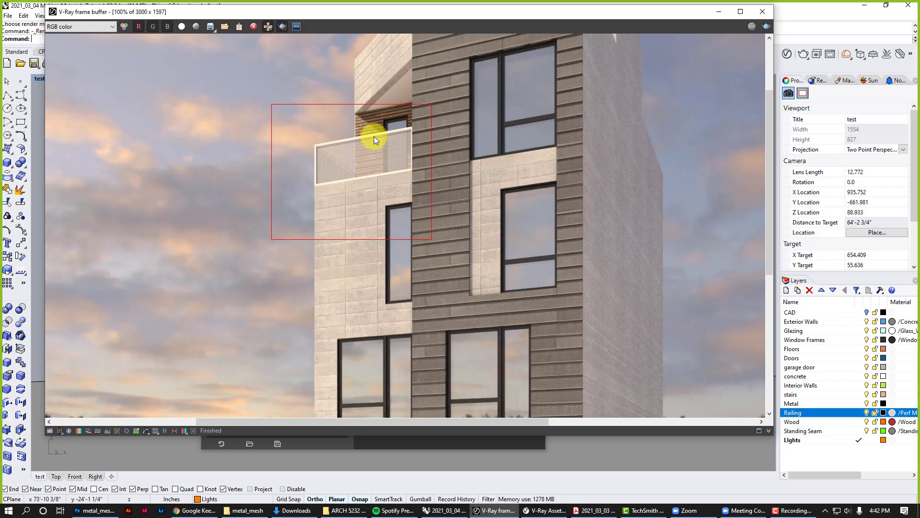
Step: Turn off Region Render in the V-Ray frame buffer so the full image is shown
{"action": "scroll", "coordinate": [374, 139], "scroll_direction": "up", "scroll_amount": 2}
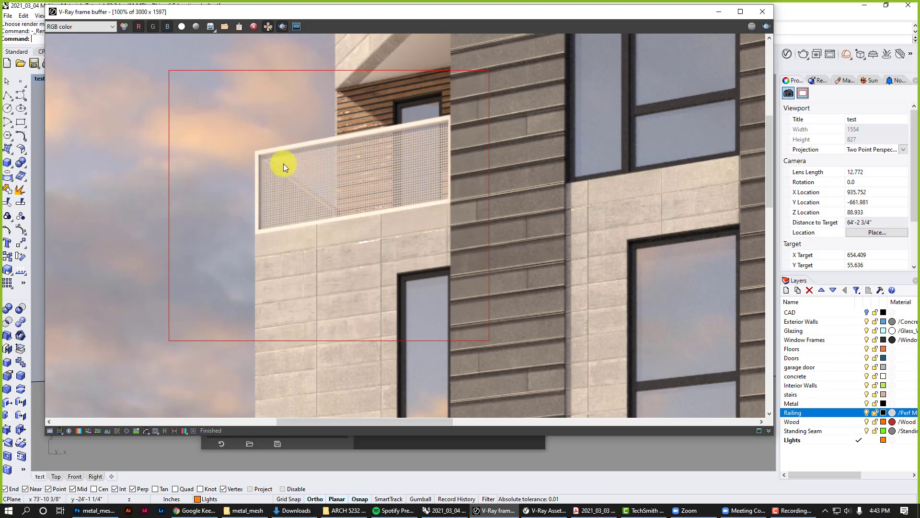
{"action": "scroll", "coordinate": [283, 165], "scroll_direction": "down", "scroll_amount": 2}
{"action": "left_click", "coordinate": [268, 27]}
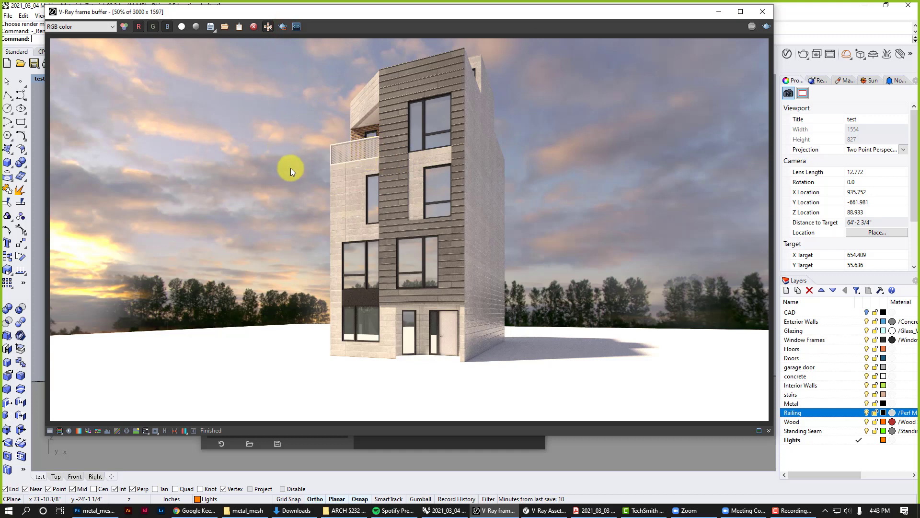
Step: Inspect the perforated railing up close, then enlarge the frame buffer window to view the whole building
{"action": "scroll", "coordinate": [388, 190], "scroll_direction": "down", "scroll_amount": 1}
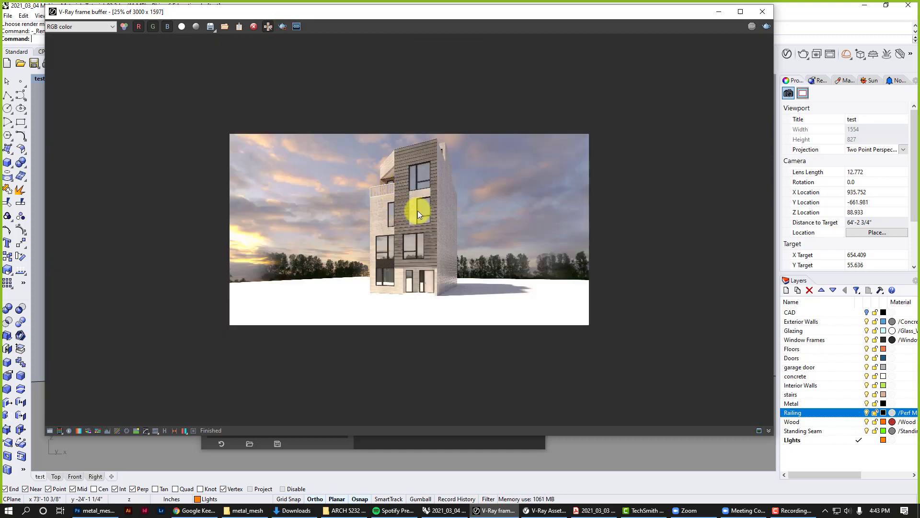
{"action": "scroll", "coordinate": [418, 210], "scroll_direction": "up", "scroll_amount": 1}
{"action": "scroll", "coordinate": [356, 157], "scroll_direction": "up", "scroll_amount": 1}
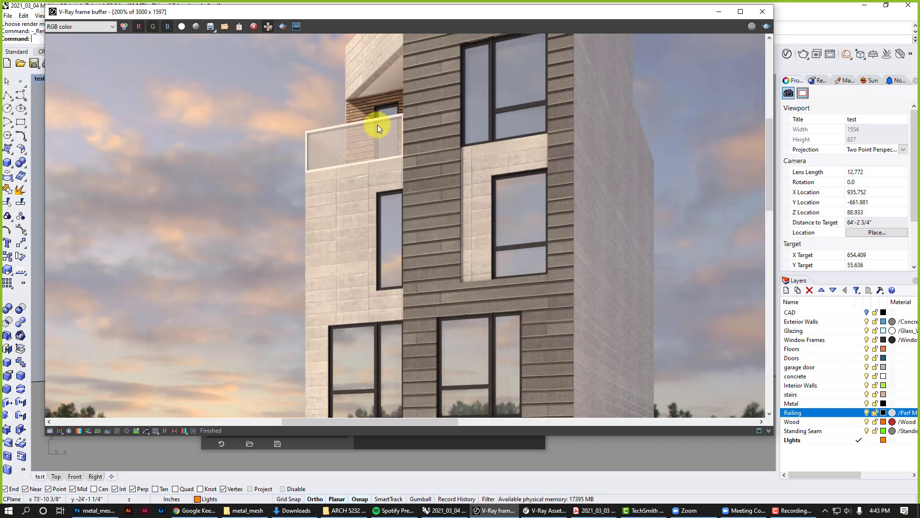
{"action": "scroll", "coordinate": [377, 125], "scroll_direction": "up", "scroll_amount": 2}
{"action": "scroll", "coordinate": [347, 144], "scroll_direction": "up", "scroll_amount": 1}
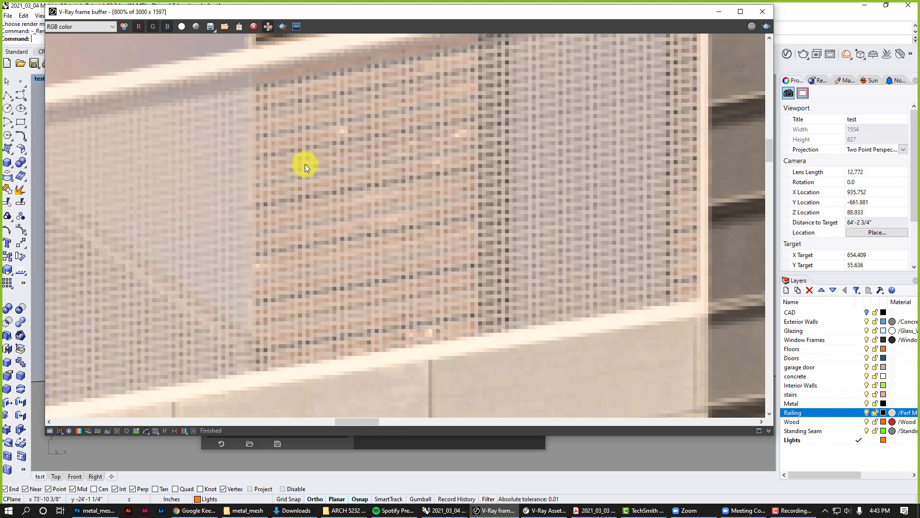
{"action": "scroll", "coordinate": [366, 198], "scroll_direction": "down", "scroll_amount": 1}
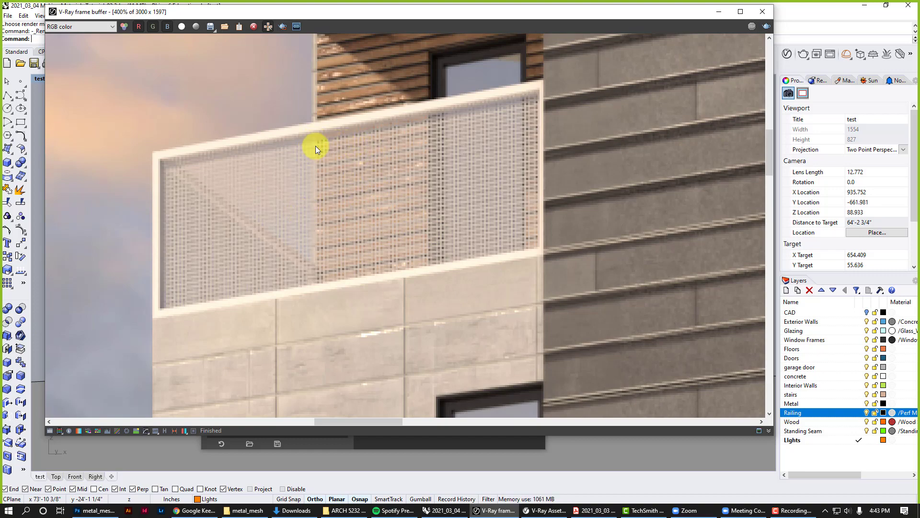
{"action": "scroll", "coordinate": [329, 151], "scroll_direction": "down", "scroll_amount": 3}
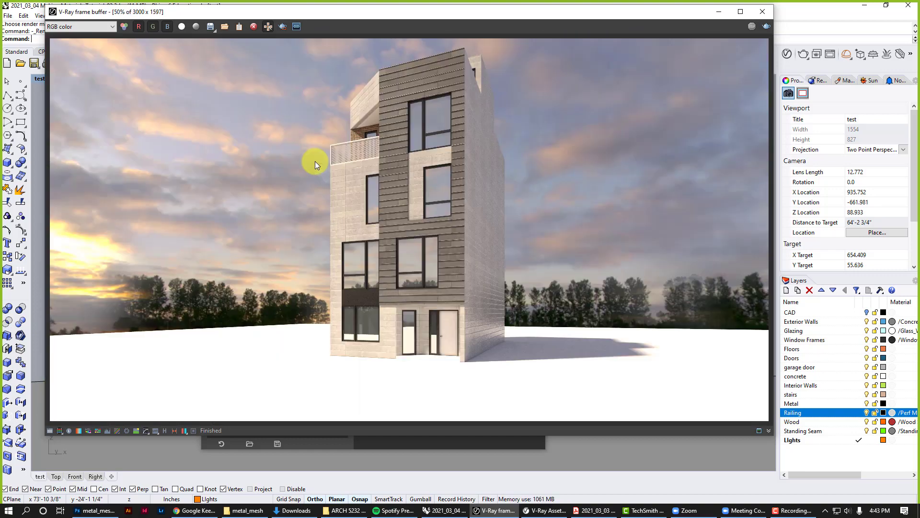
{"action": "scroll", "coordinate": [315, 161], "scroll_direction": "down", "scroll_amount": 1}
{"action": "scroll", "coordinate": [445, 196], "scroll_direction": "up", "scroll_amount": 1}
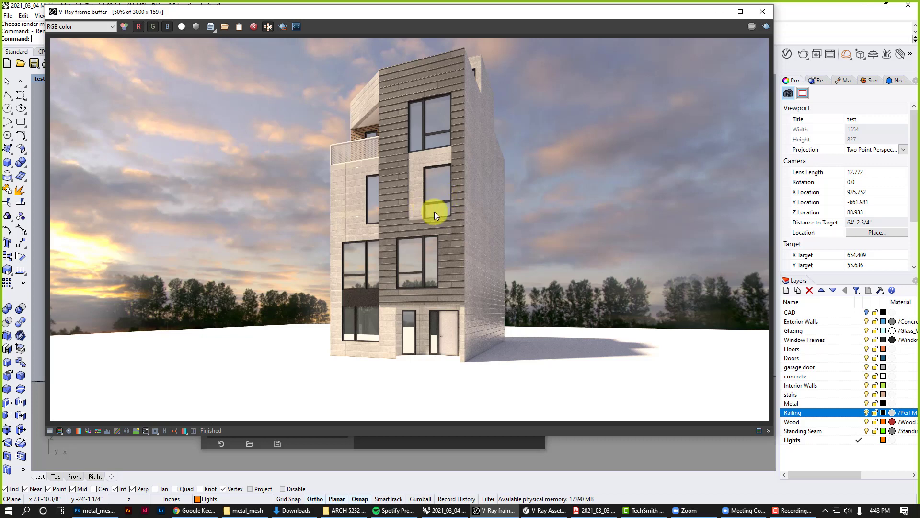
{"action": "left_click_drag", "start_coordinate": [776, 435], "coordinate": [819, 461]}
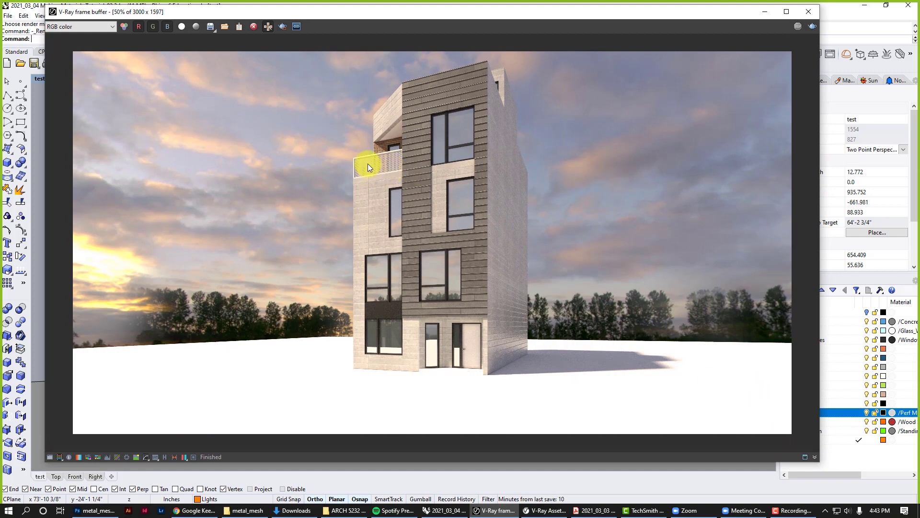
{"action": "scroll", "coordinate": [385, 163], "scroll_direction": "up", "scroll_amount": 1}
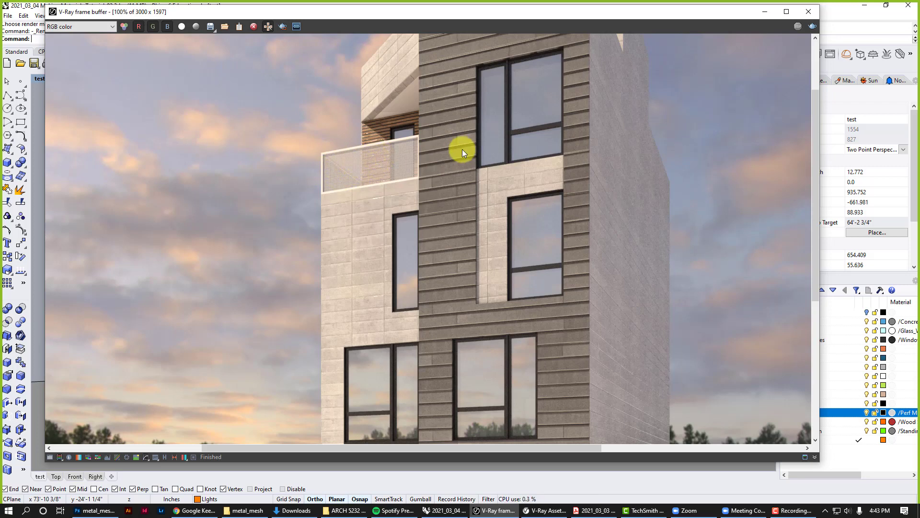
{"action": "scroll", "coordinate": [462, 149], "scroll_direction": "up", "scroll_amount": 1}
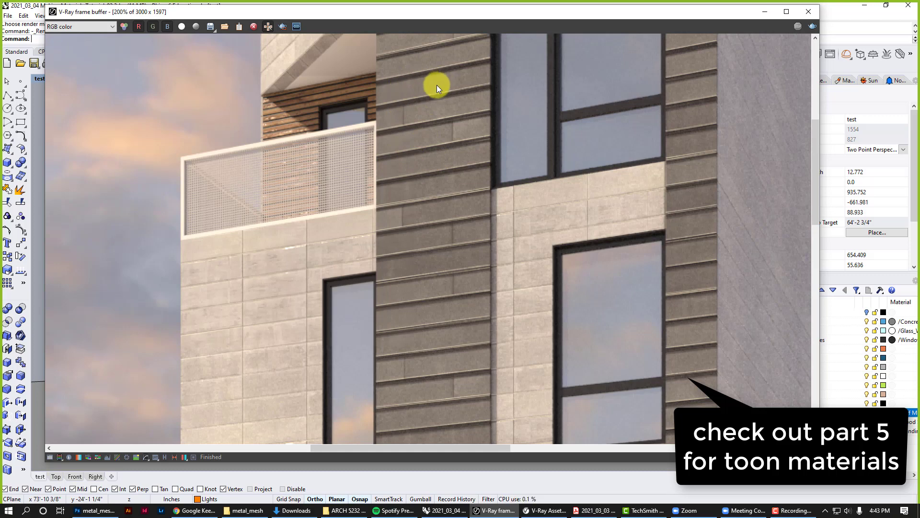
{"action": "scroll", "coordinate": [438, 90], "scroll_direction": "down", "scroll_amount": 3}
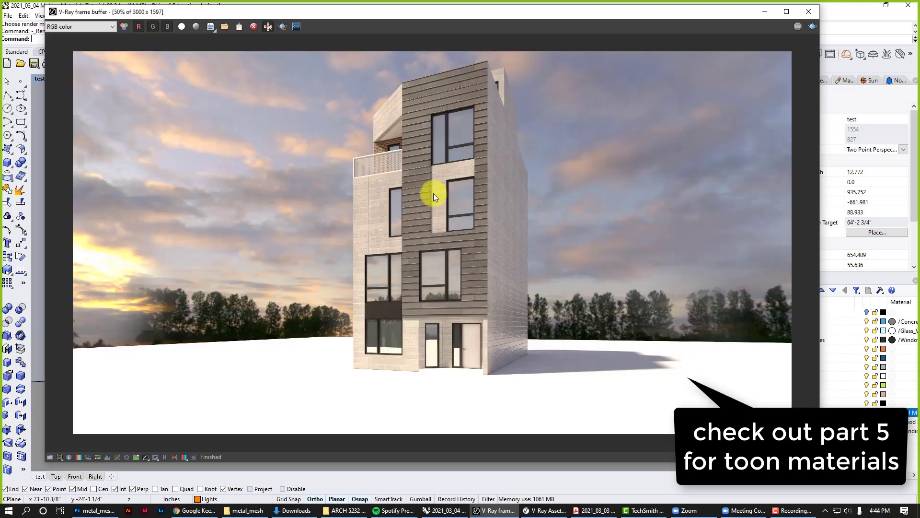